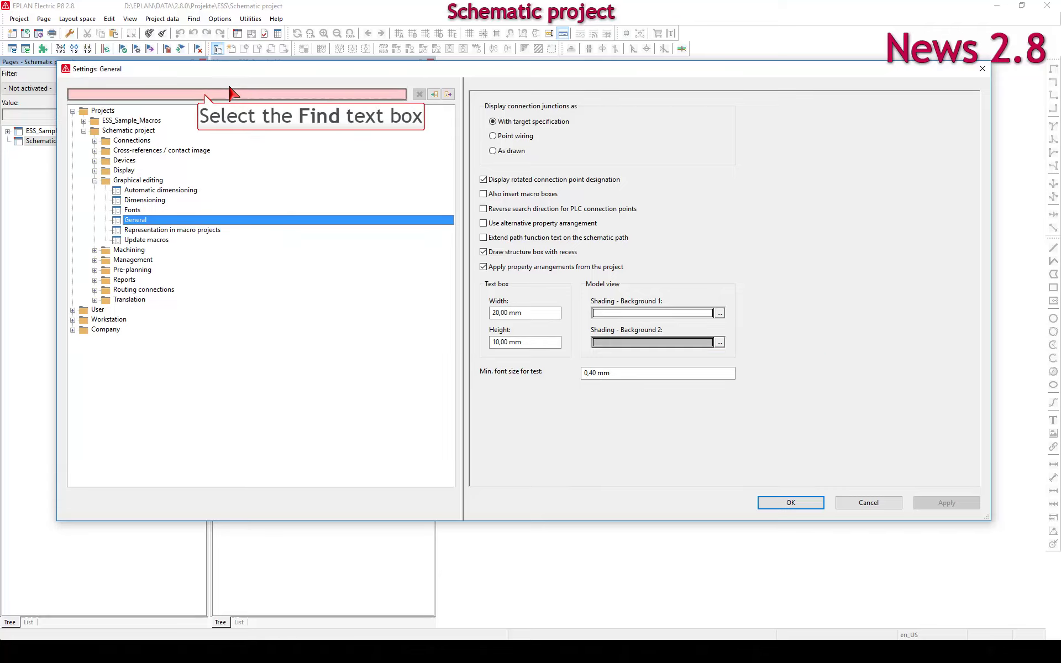
Find and enable the 'Also insert macro boxes' setting, then save the settings
{"action": "left_click", "coordinate": [206, 100]}
{"action": "type", "text": "also "}
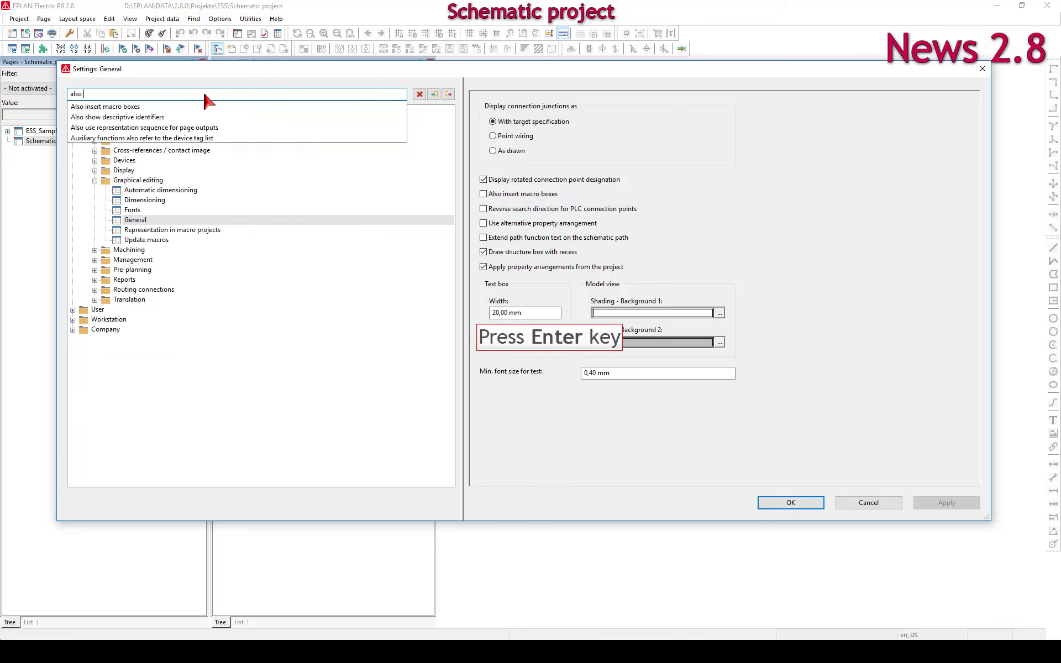
{"action": "type", "text": "inse"}
{"action": "key", "text": "Down"}
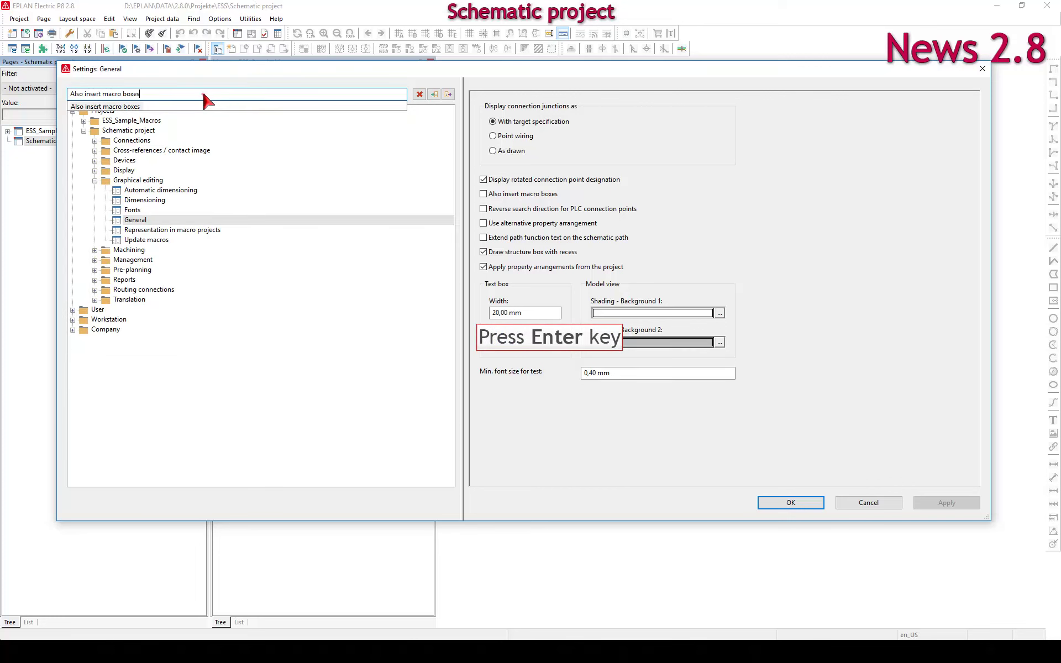
{"action": "key", "text": "Return"}
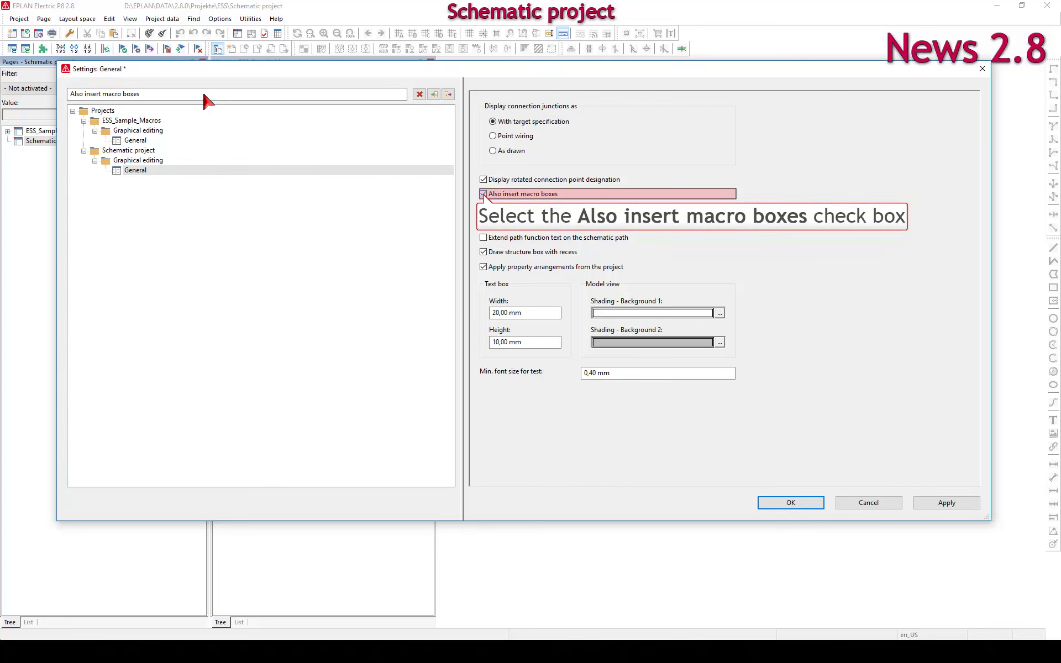
{"action": "left_click", "coordinate": [481, 195]}
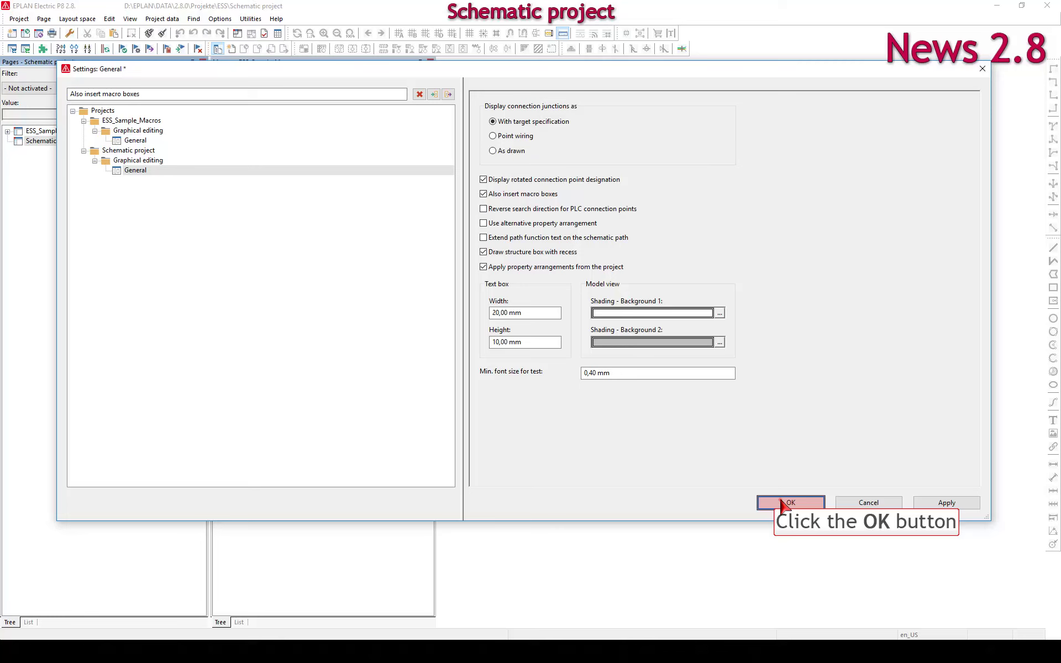
{"action": "left_click", "coordinate": [786, 503]}
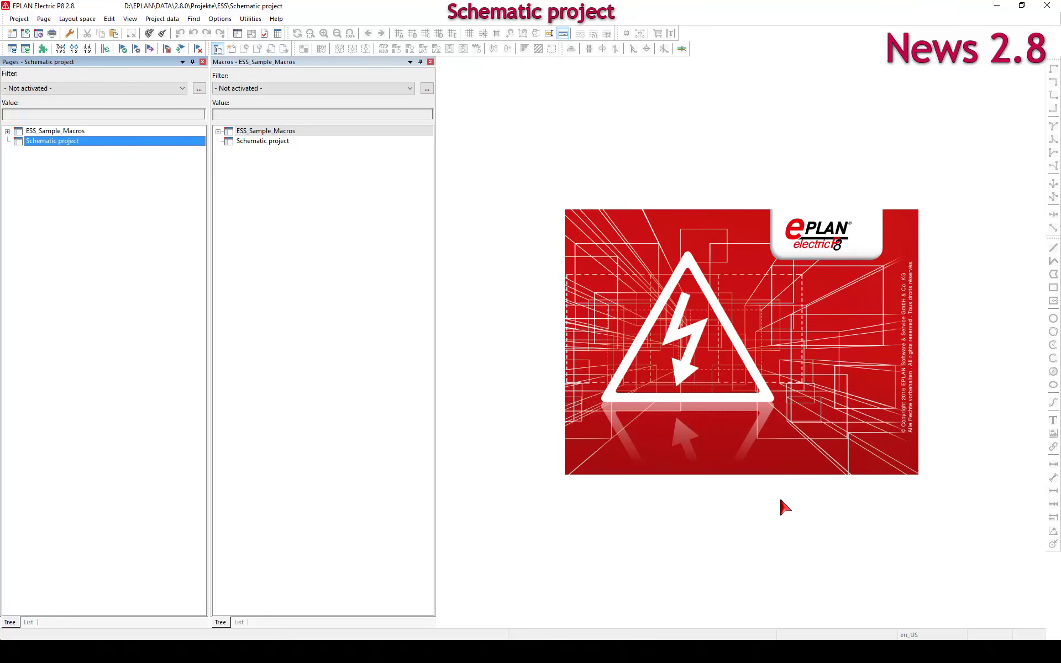
Insert a page from the Schematic_multi-line.emp page macro and open it
{"action": "key", "text": "shift+F10"}
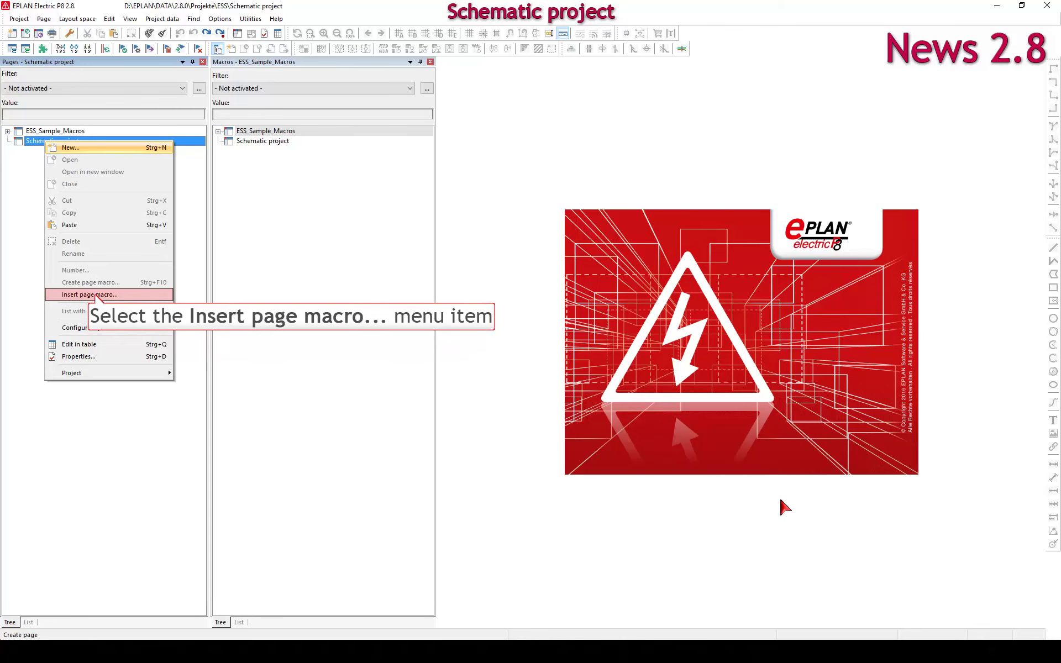
{"action": "left_click", "coordinate": [94, 294]}
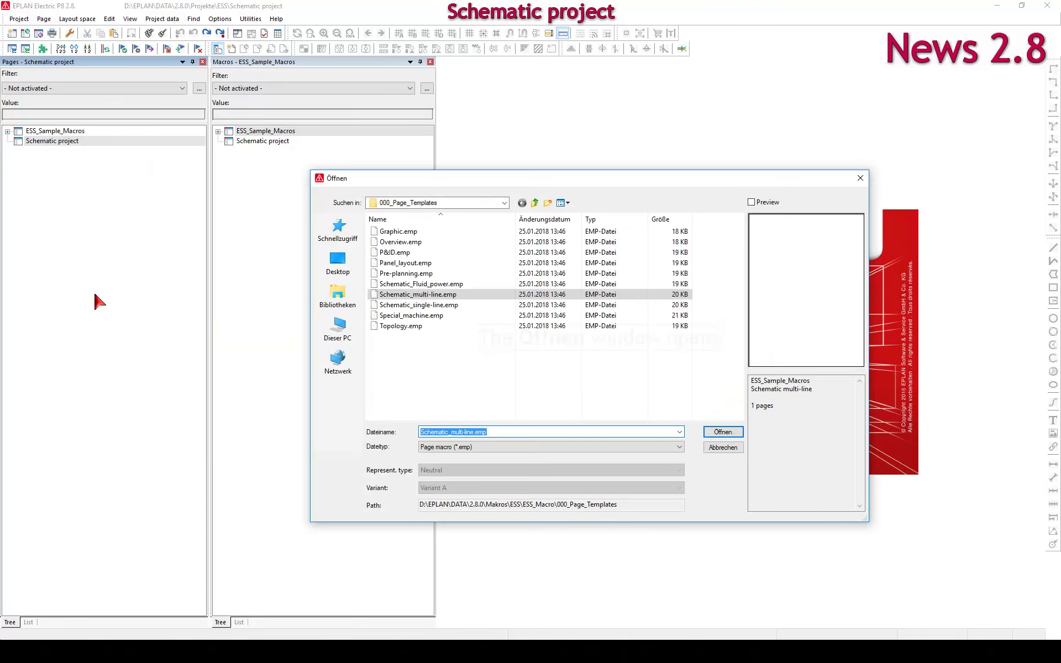
{"action": "left_click", "coordinate": [723, 432]}
{"action": "right_click", "coordinate": [119, 152]}
{"action": "left_click", "coordinate": [137, 170]}
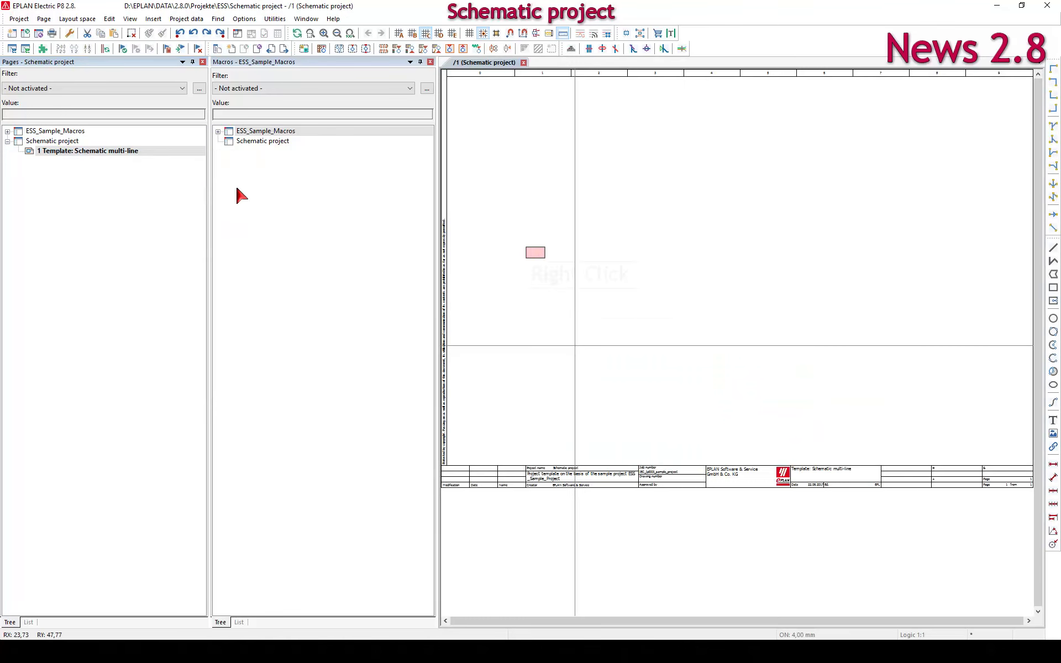
Insert the 400VAC_Power_Supply.ema window macro and place it on the page
{"action": "right_click", "coordinate": [536, 254]}
{"action": "left_click", "coordinate": [573, 344]}
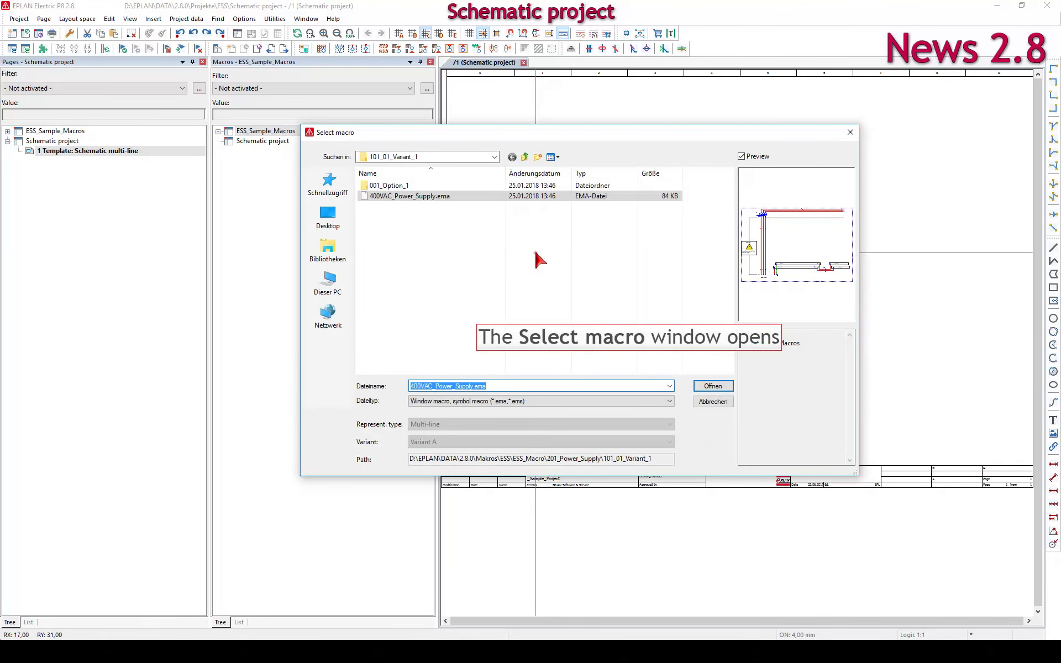
{"action": "left_click", "coordinate": [466, 197]}
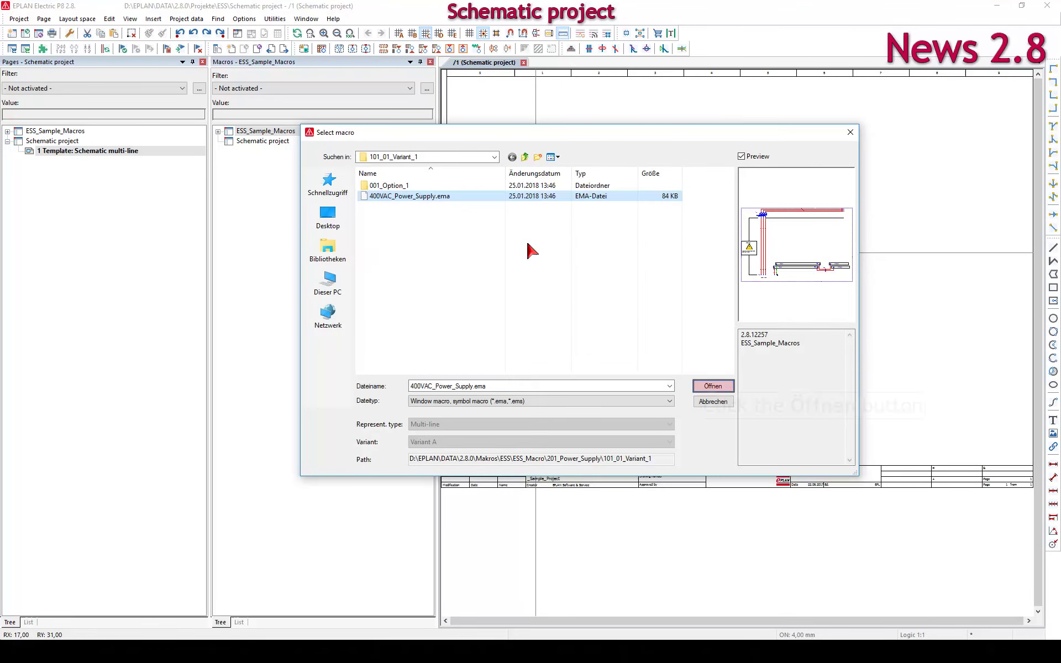
{"action": "left_click", "coordinate": [712, 386]}
{"action": "left_click", "coordinate": [462, 310]}
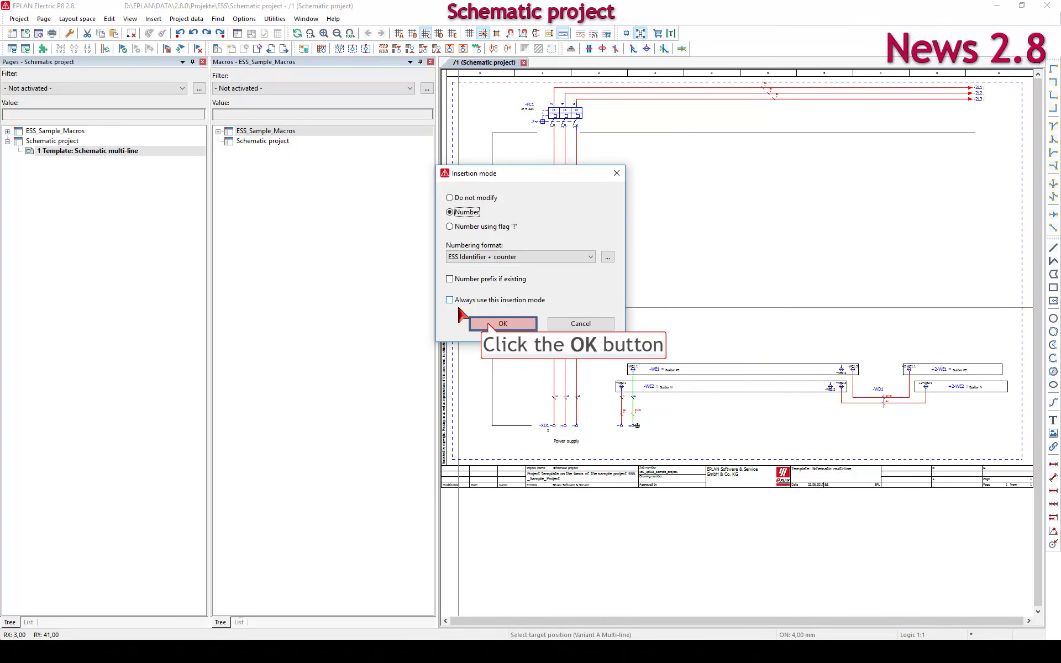
Confirm numbering, then expand Referencing > ESS_Macro > 400VAC_Power_Supply down to Multi-line Variant A
{"action": "left_click", "coordinate": [489, 325]}
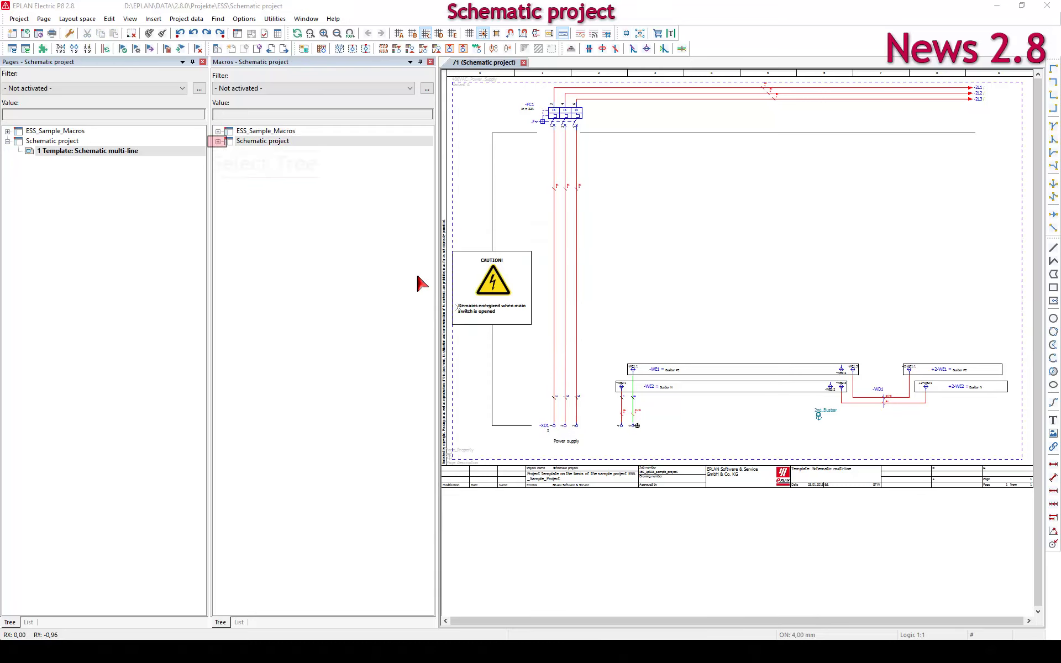
{"action": "left_click", "coordinate": [218, 141]}
{"action": "left_click", "coordinate": [229, 151]}
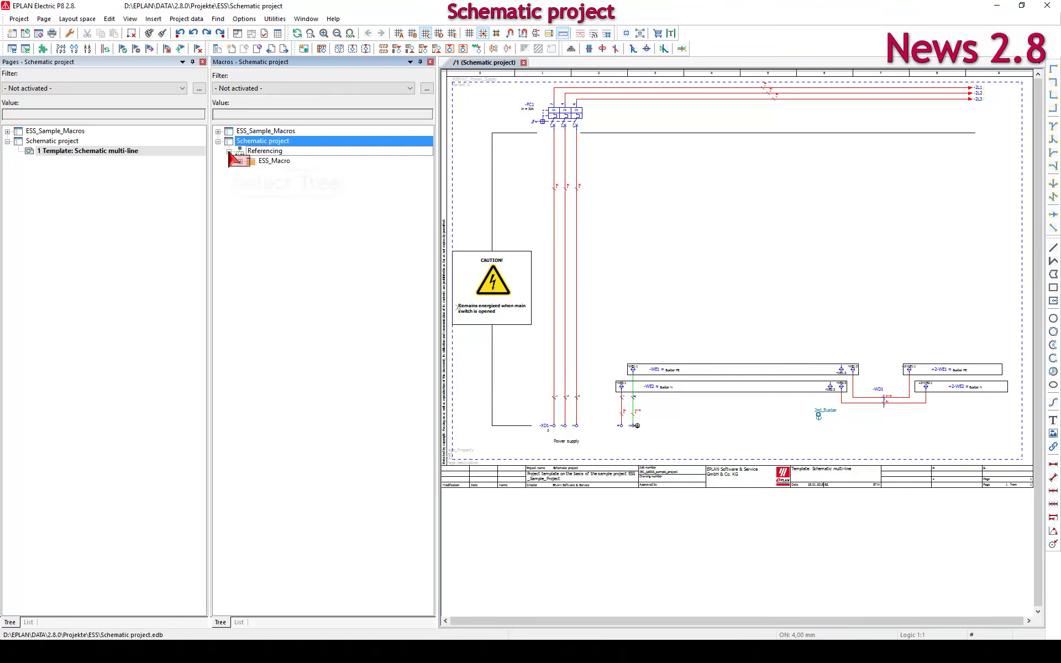
{"action": "left_click", "coordinate": [239, 160]}
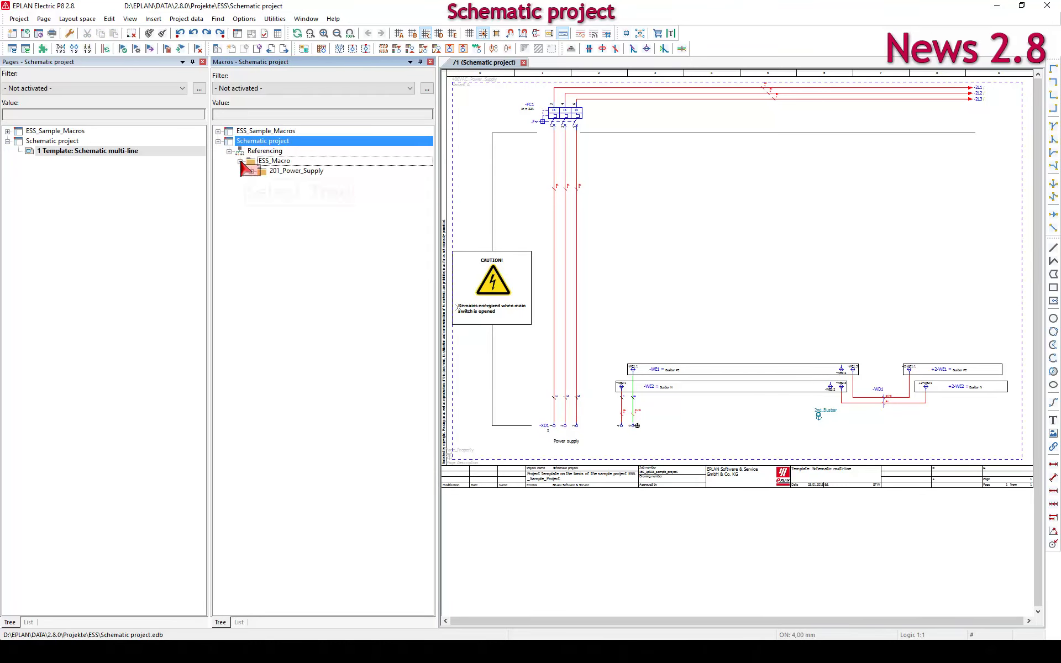
{"action": "left_click", "coordinate": [251, 172]}
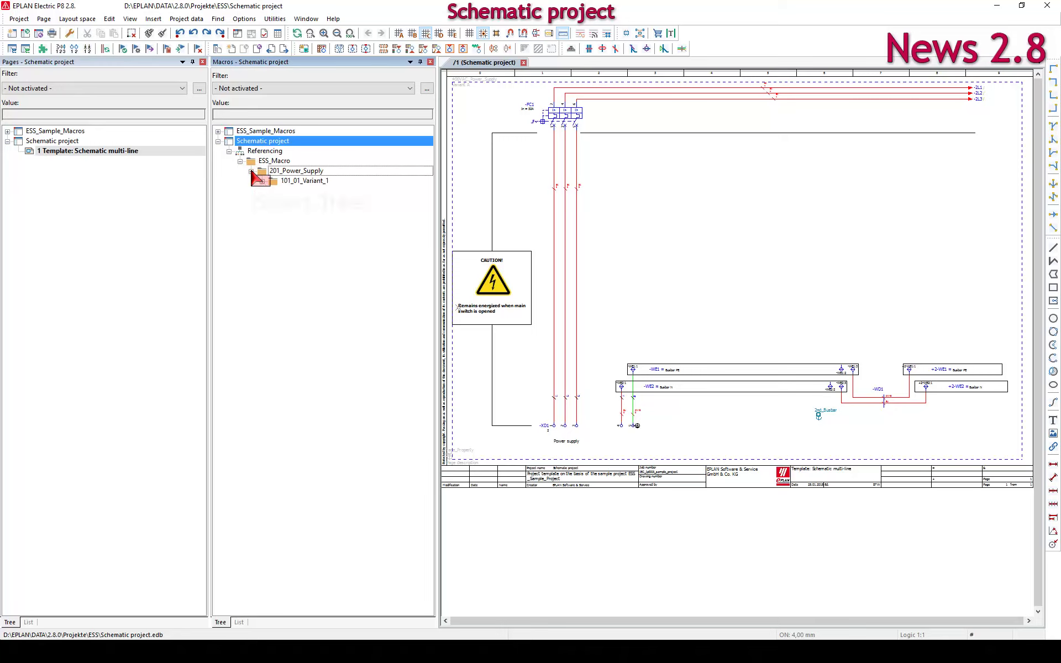
{"action": "left_click", "coordinate": [263, 180]}
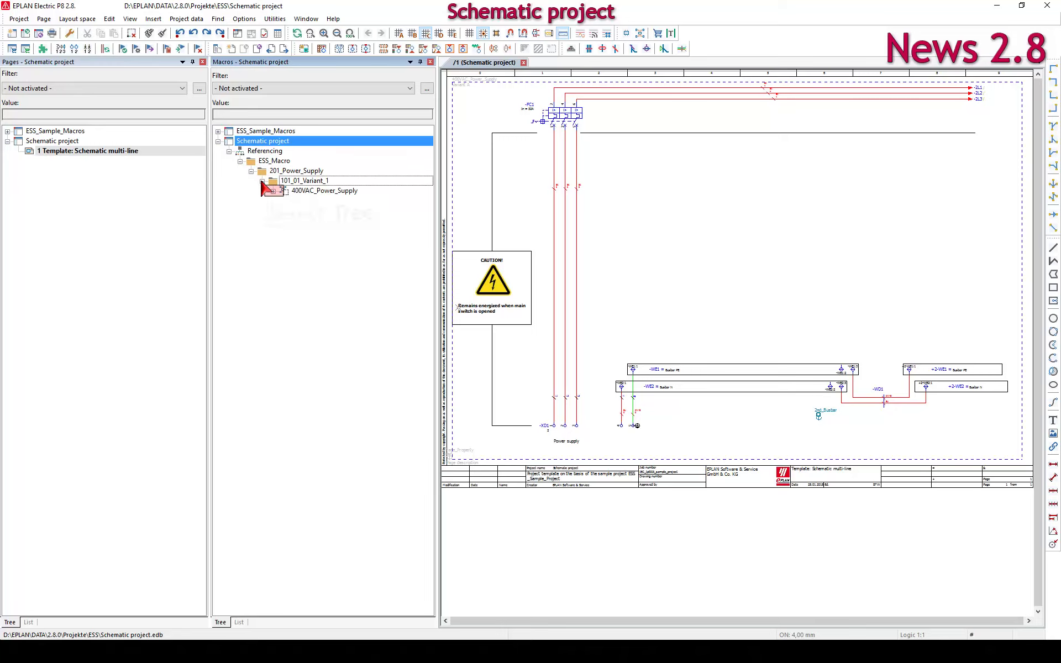
{"action": "left_click", "coordinate": [274, 191]}
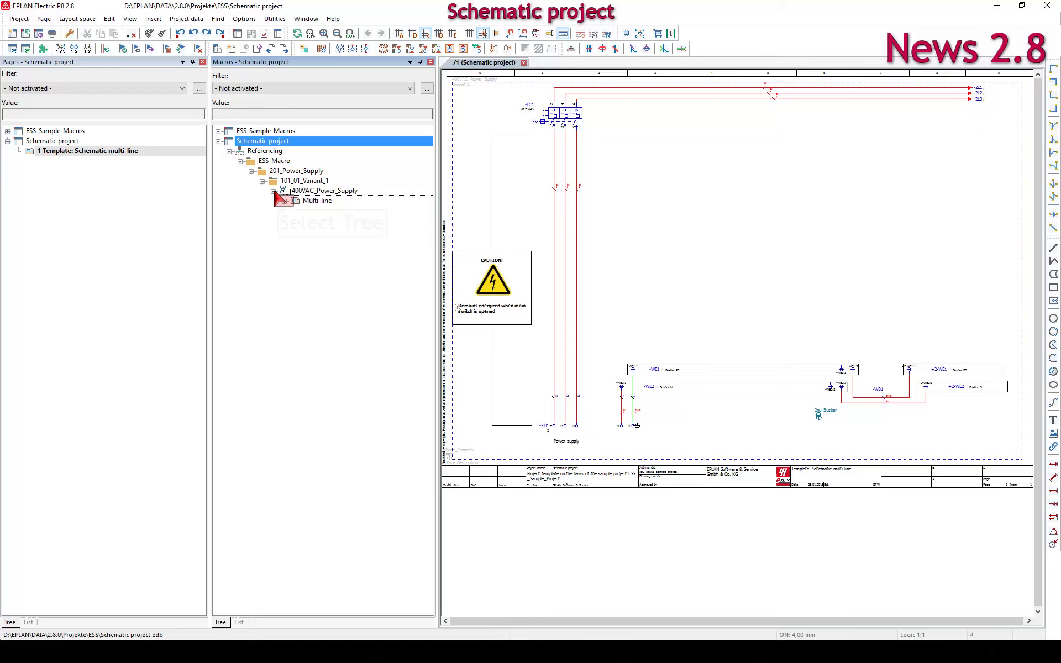
{"action": "left_click", "coordinate": [284, 201]}
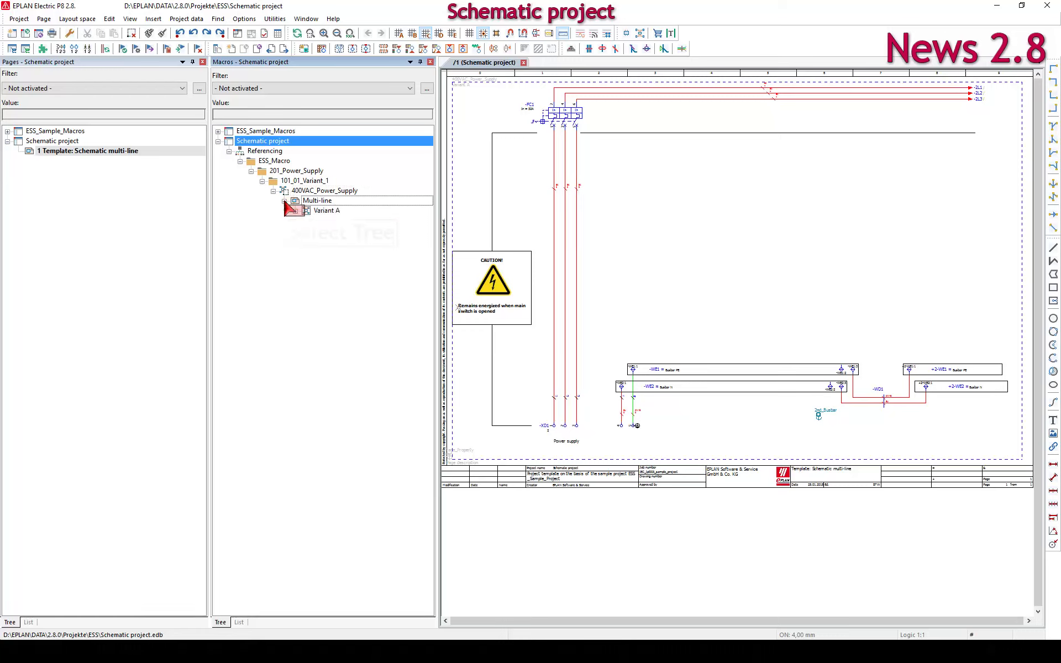
{"action": "left_click", "coordinate": [295, 211]}
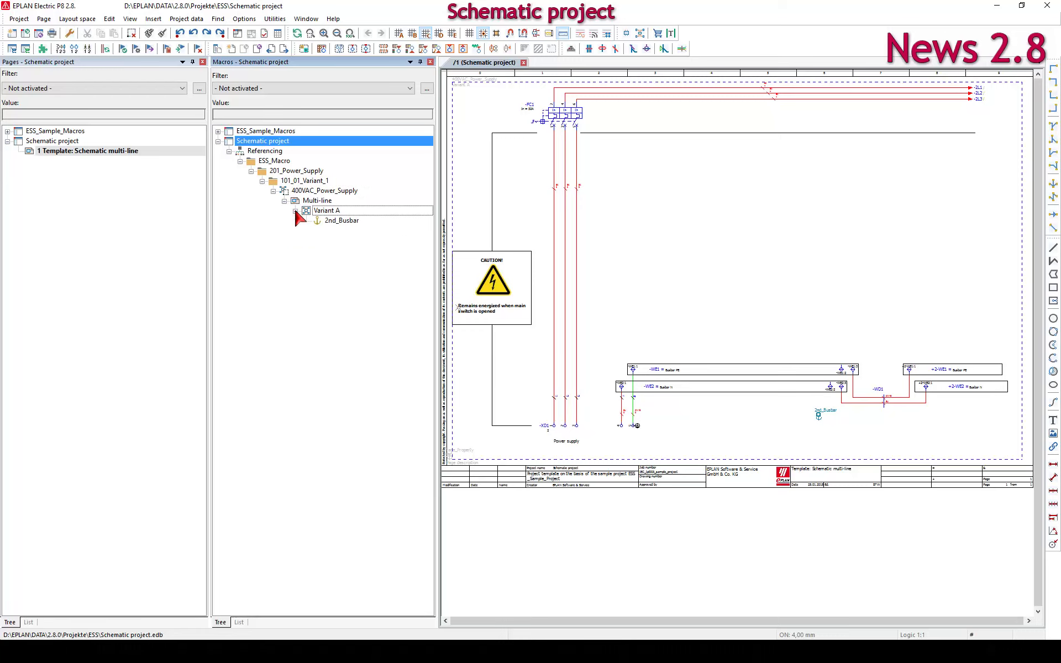
Place the Measuring_Transformer window macro from 001_Option_1 on the page and confirm numbering
{"action": "right_click", "coordinate": [624, 253]}
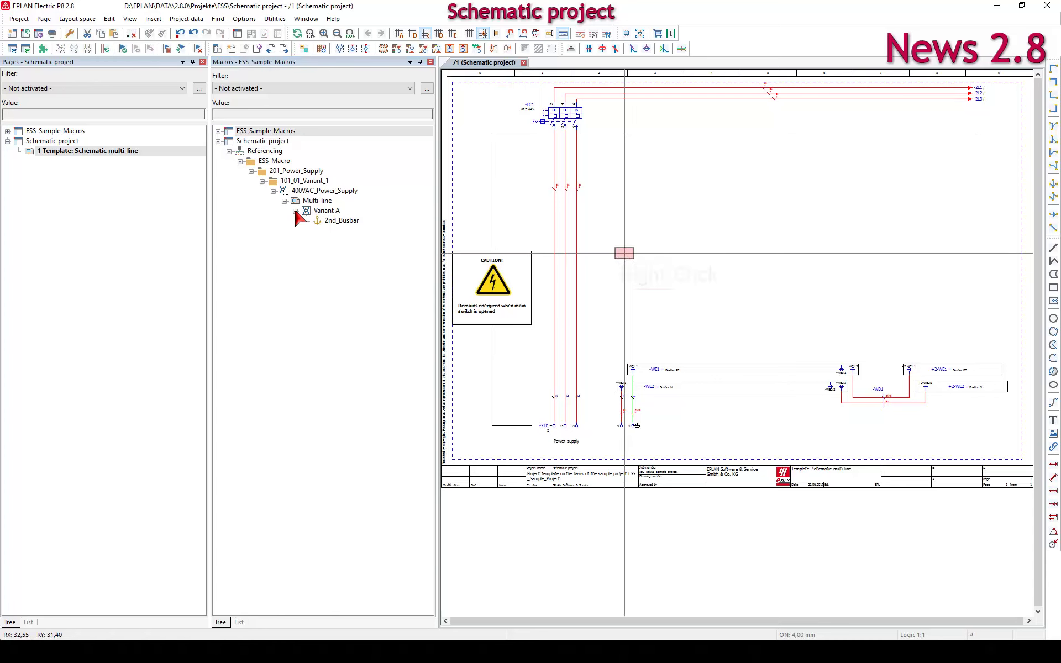
{"action": "right_click", "coordinate": [627, 258]}
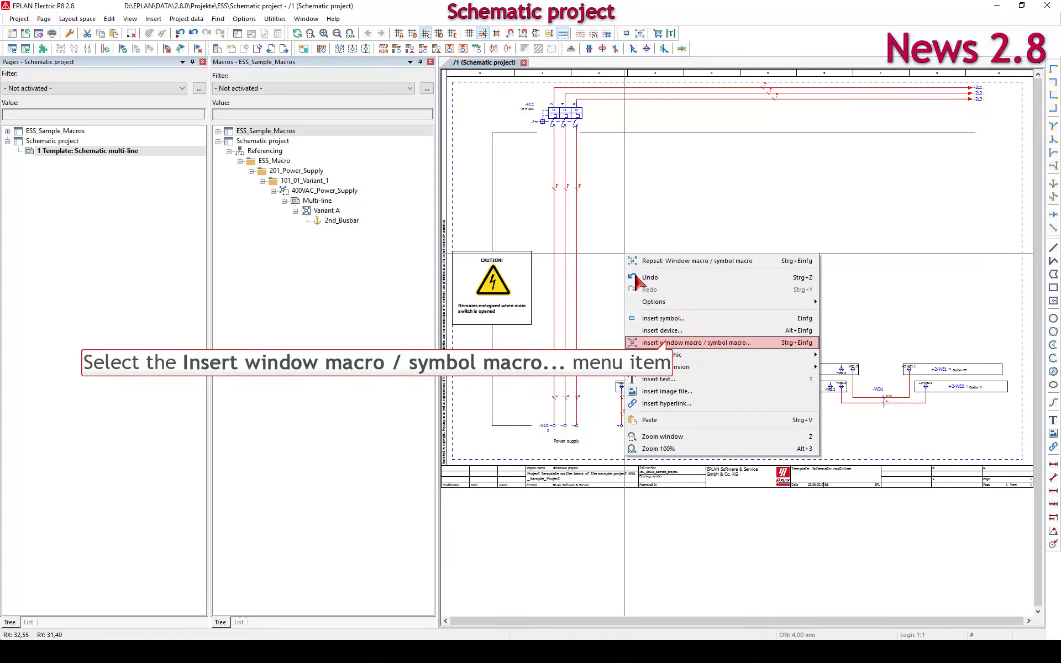
{"action": "left_click", "coordinate": [667, 343]}
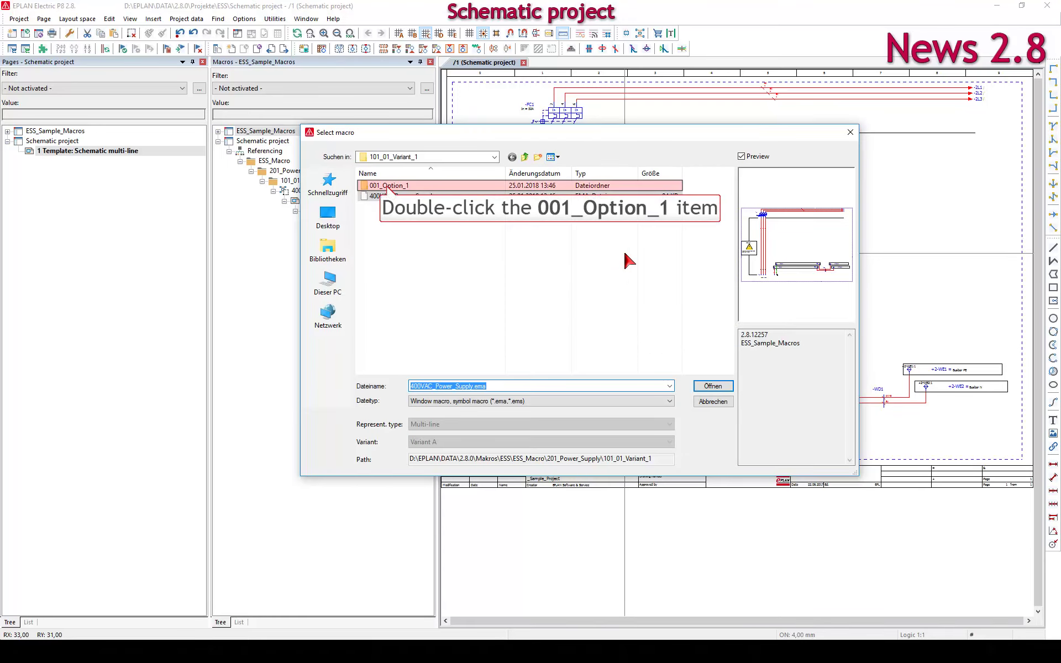
{"action": "double_click", "coordinate": [390, 191]}
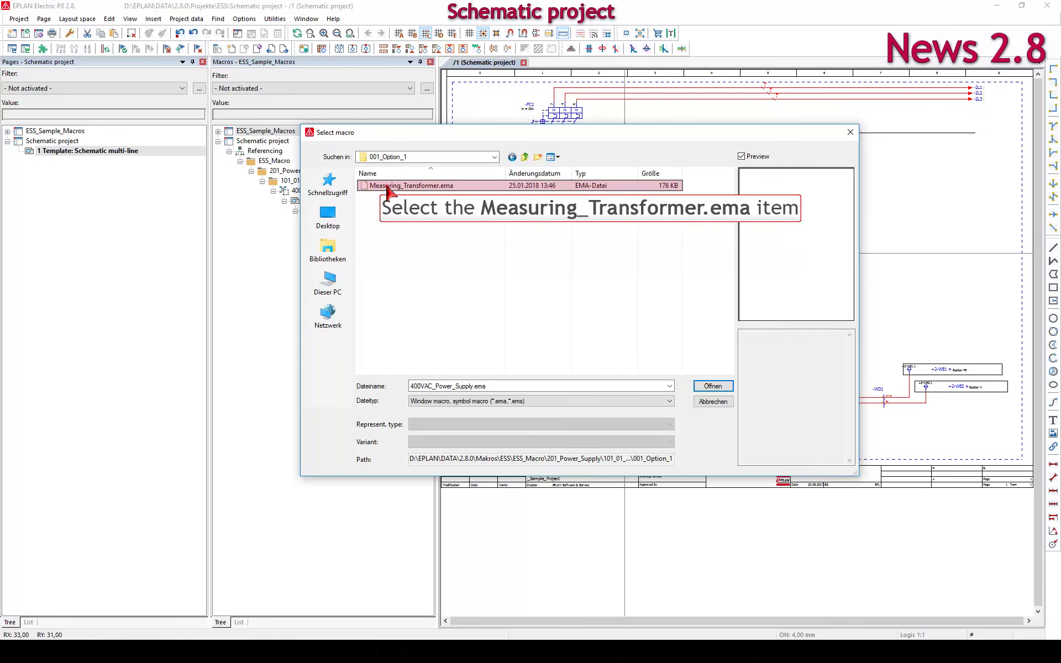
{"action": "left_click", "coordinate": [390, 186]}
{"action": "left_click", "coordinate": [713, 386]}
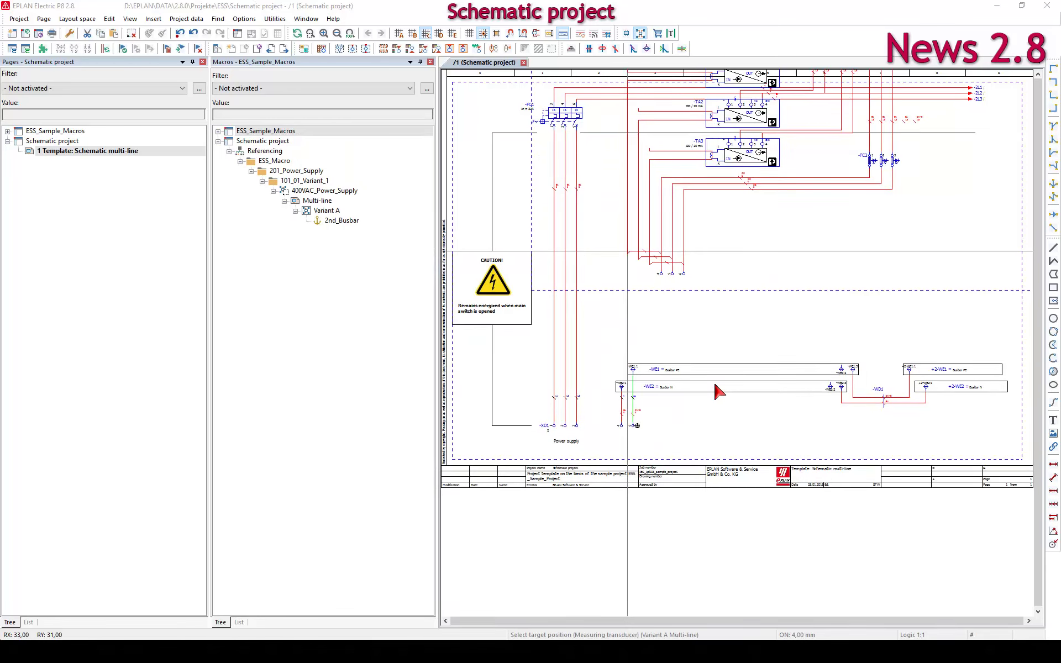
{"action": "left_click", "coordinate": [554, 404]}
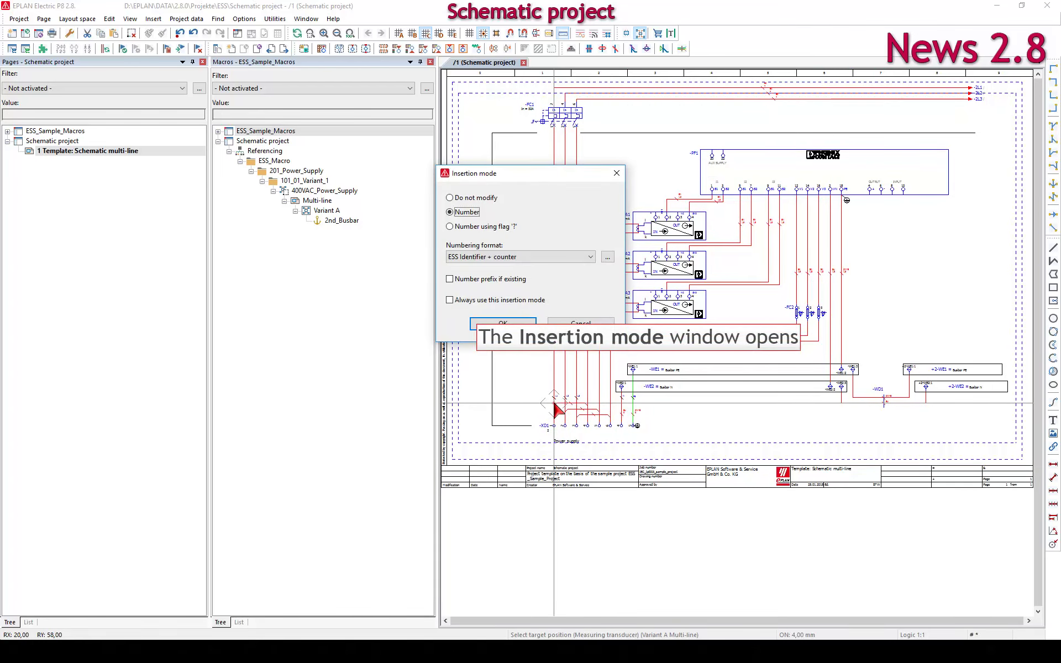
{"action": "left_click", "coordinate": [491, 324]}
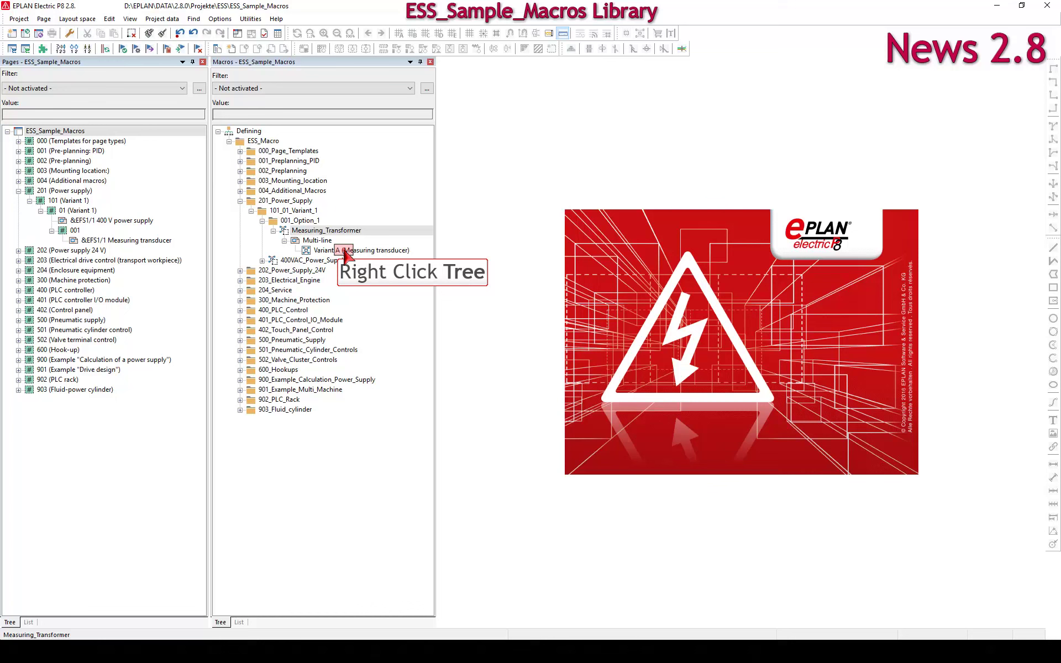
Open the Variant A macro page and place a text note near its top
{"action": "right_click", "coordinate": [345, 251]}
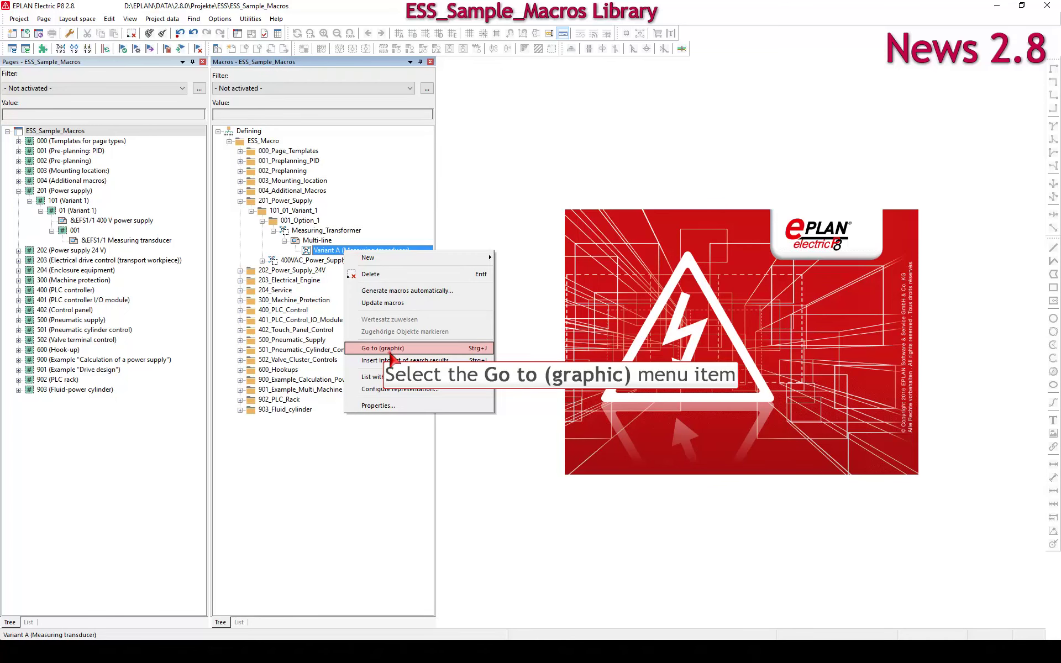
{"action": "left_click", "coordinate": [390, 352]}
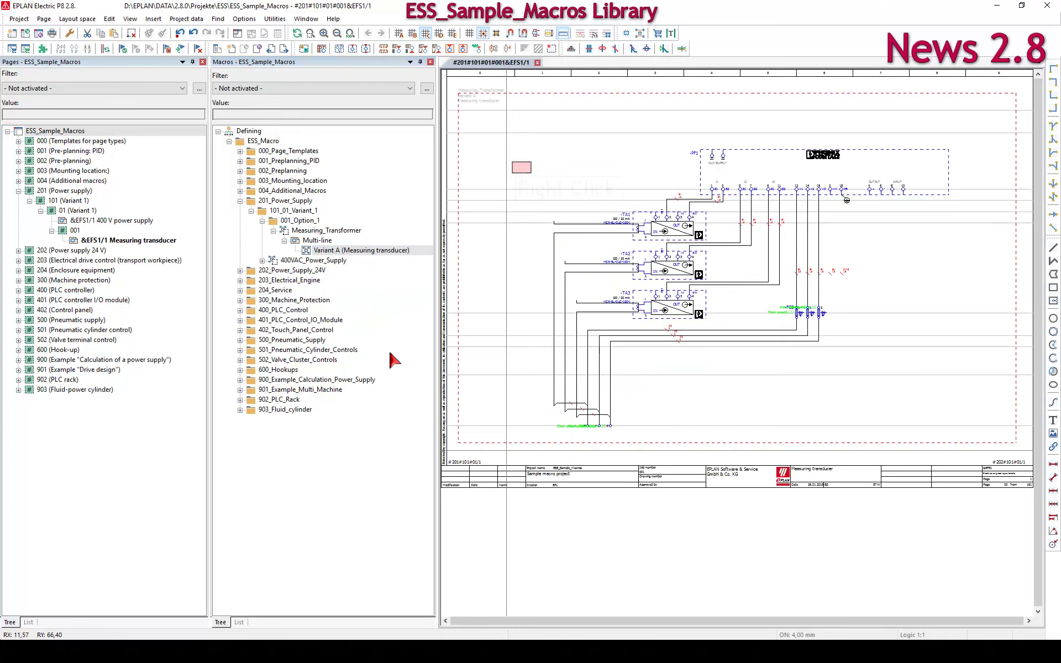
{"action": "right_click", "coordinate": [522, 170]}
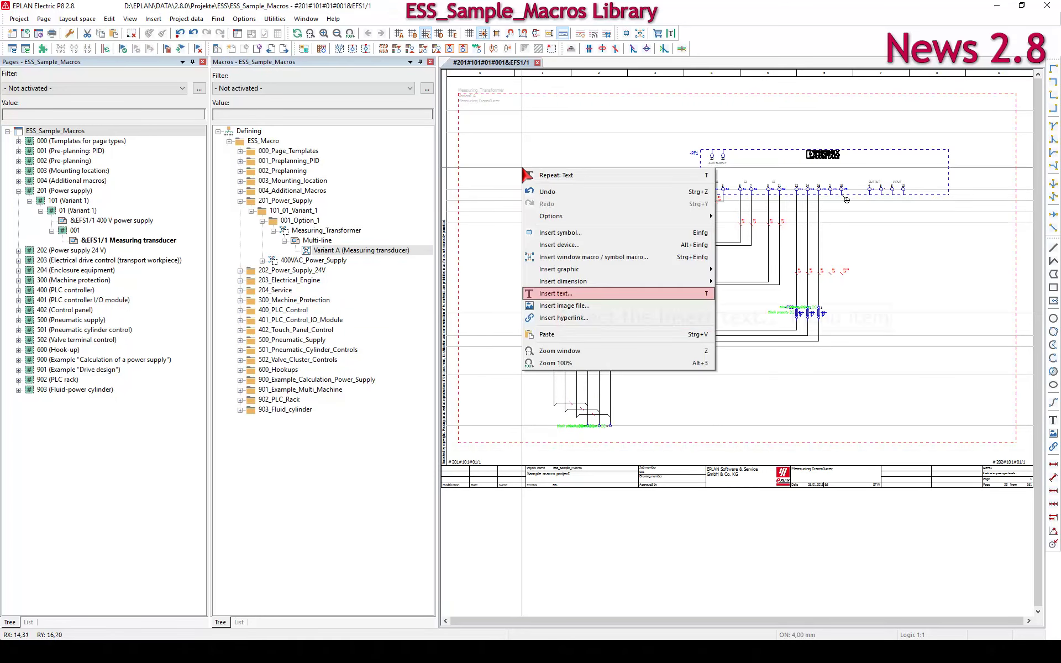
{"action": "left_click", "coordinate": [568, 297]}
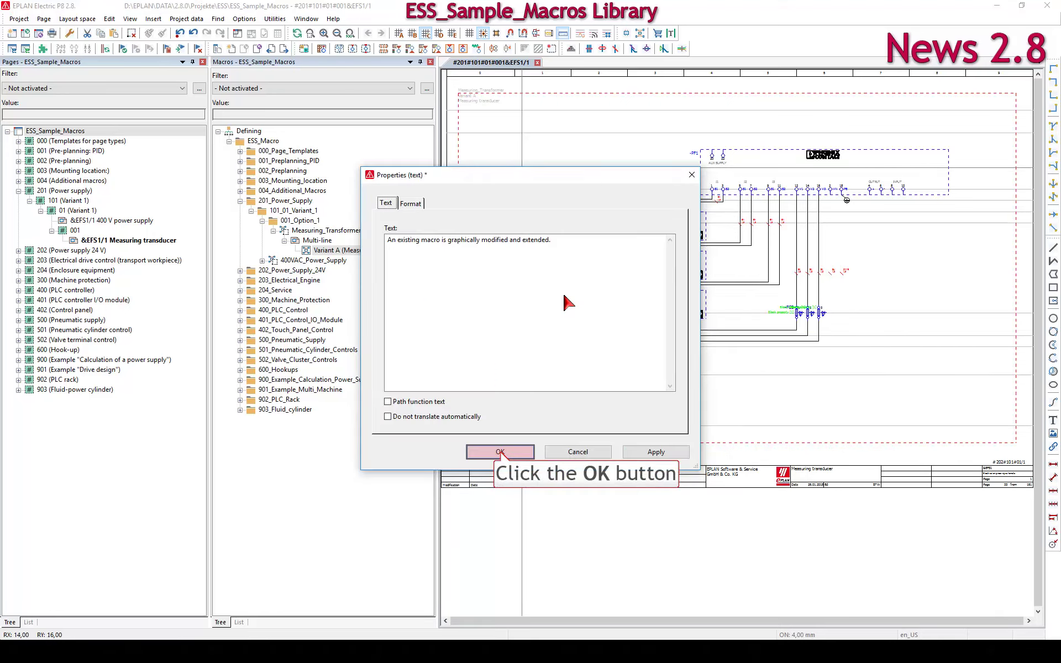
{"action": "left_click", "coordinate": [502, 453]}
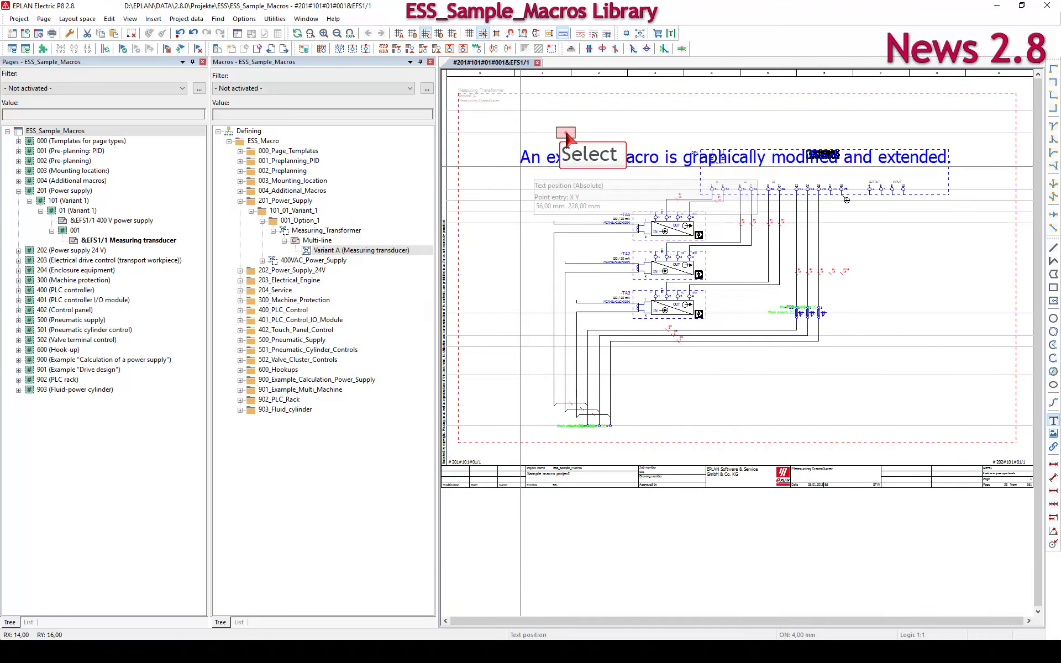
{"action": "left_click", "coordinate": [610, 103]}
Stretch the top-right block wider and paste a copy to extend it
{"action": "left_click", "coordinate": [949, 173]}
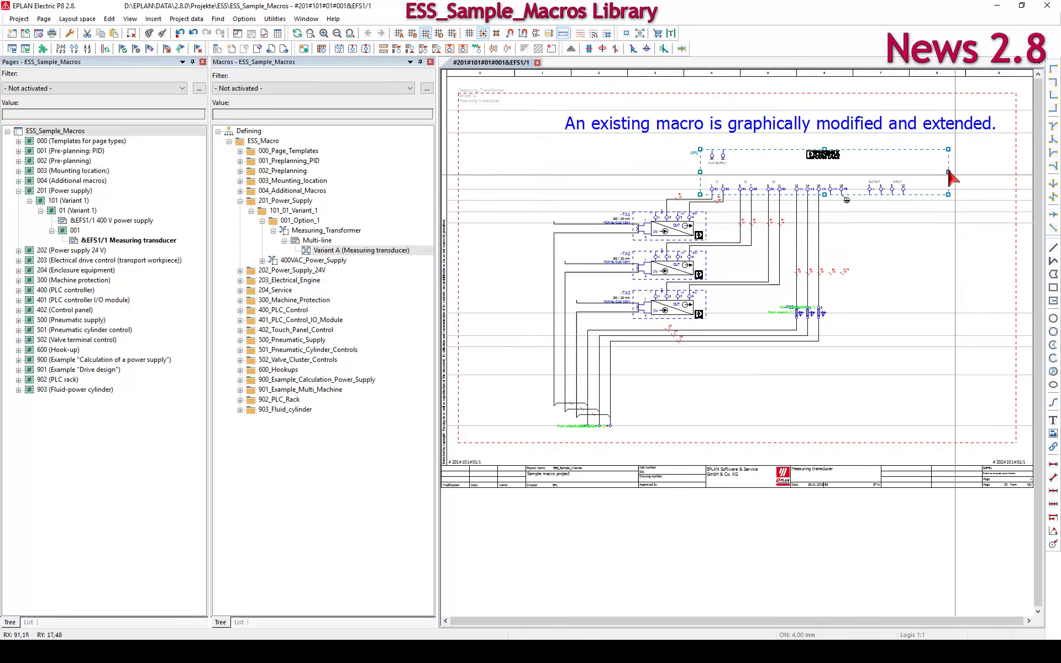
{"action": "left_click_drag", "start_coordinate": [948, 172], "coordinate": [1005, 173]}
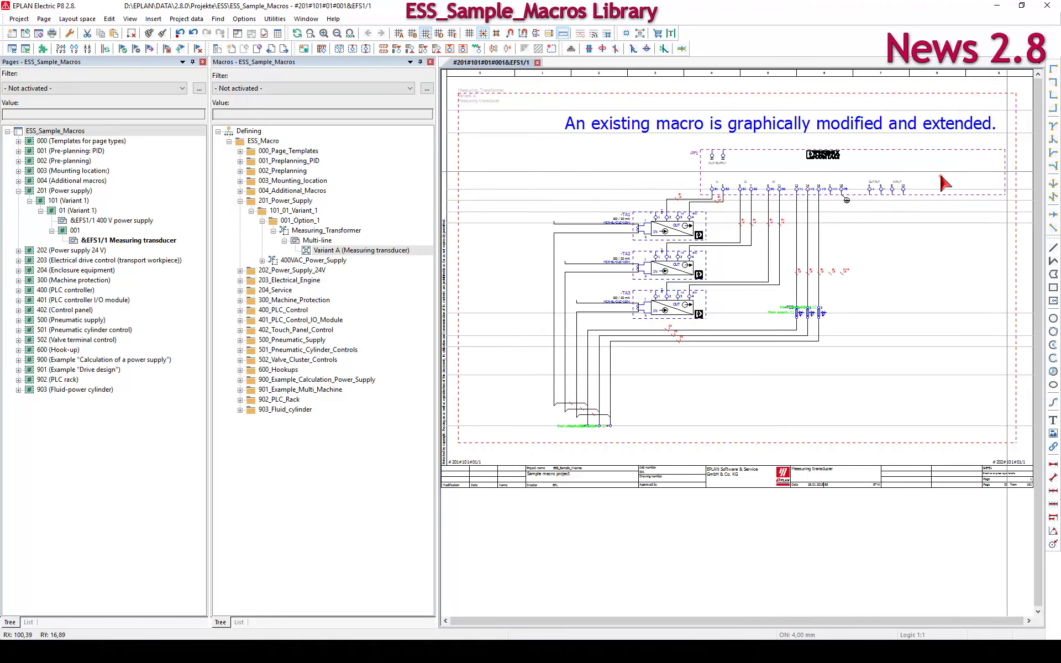
{"action": "key", "text": "ctrl+v"}
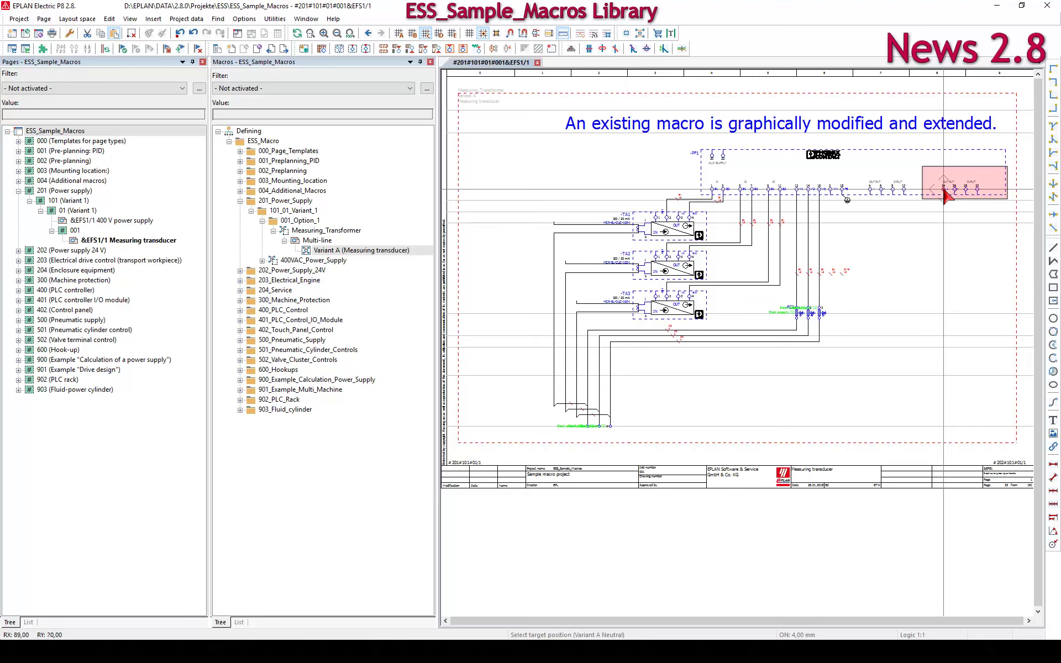
{"action": "scroll", "coordinate": [945, 192], "scroll_direction": "up", "scroll_amount": 3}
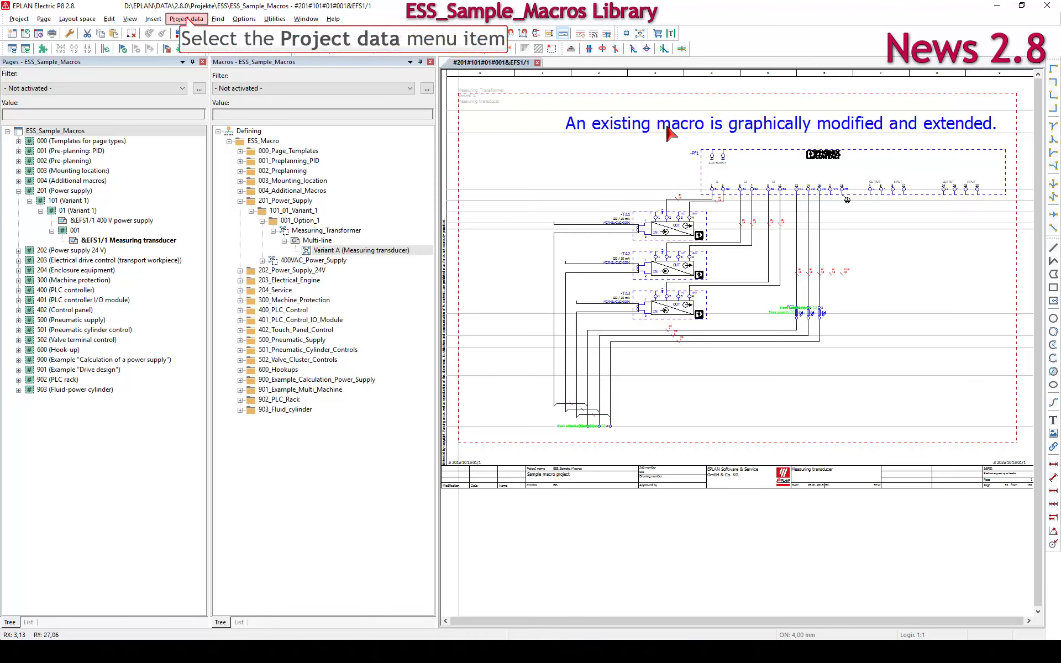
Regenerate the macro with Project data > Macros > Generate automatically
{"action": "left_click", "coordinate": [187, 18]}
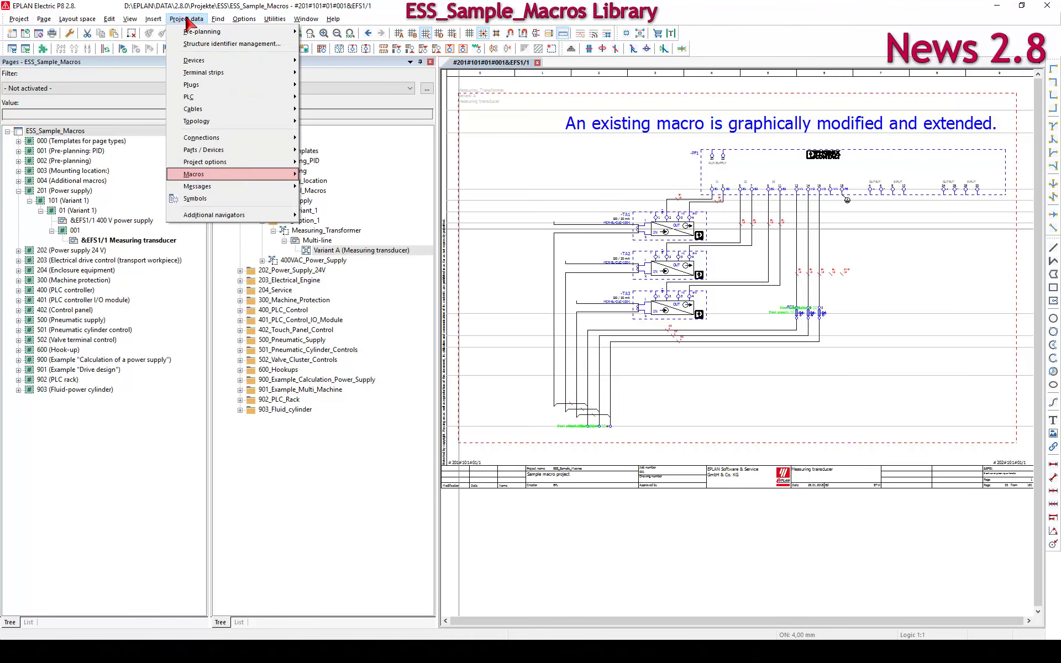
{"action": "left_click", "coordinate": [219, 176]}
{"action": "left_click", "coordinate": [352, 192]}
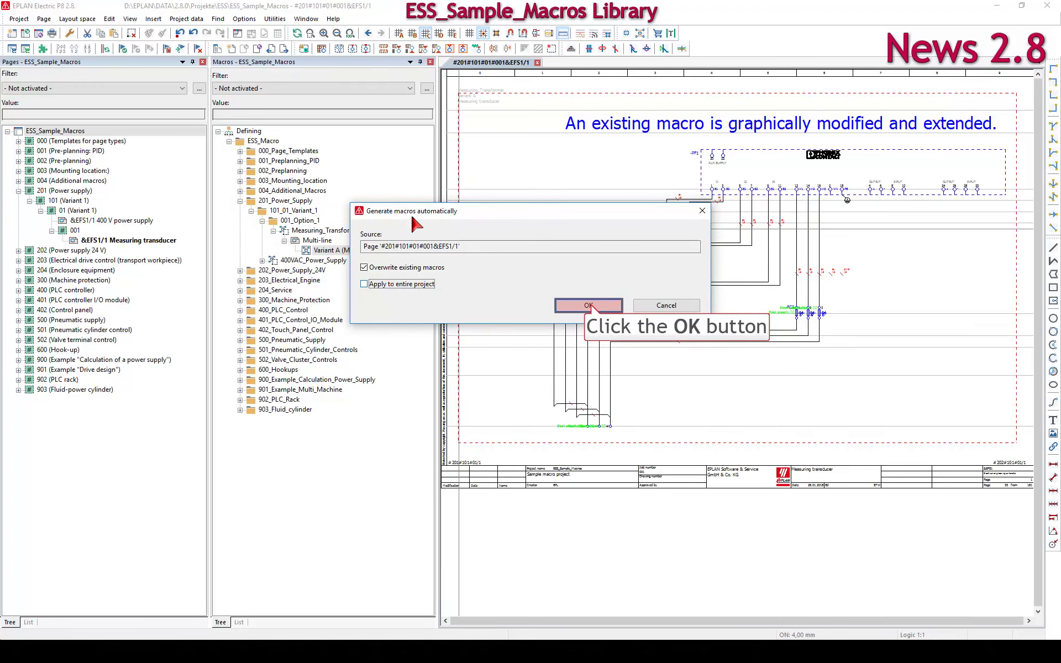
{"action": "left_click", "coordinate": [589, 306]}
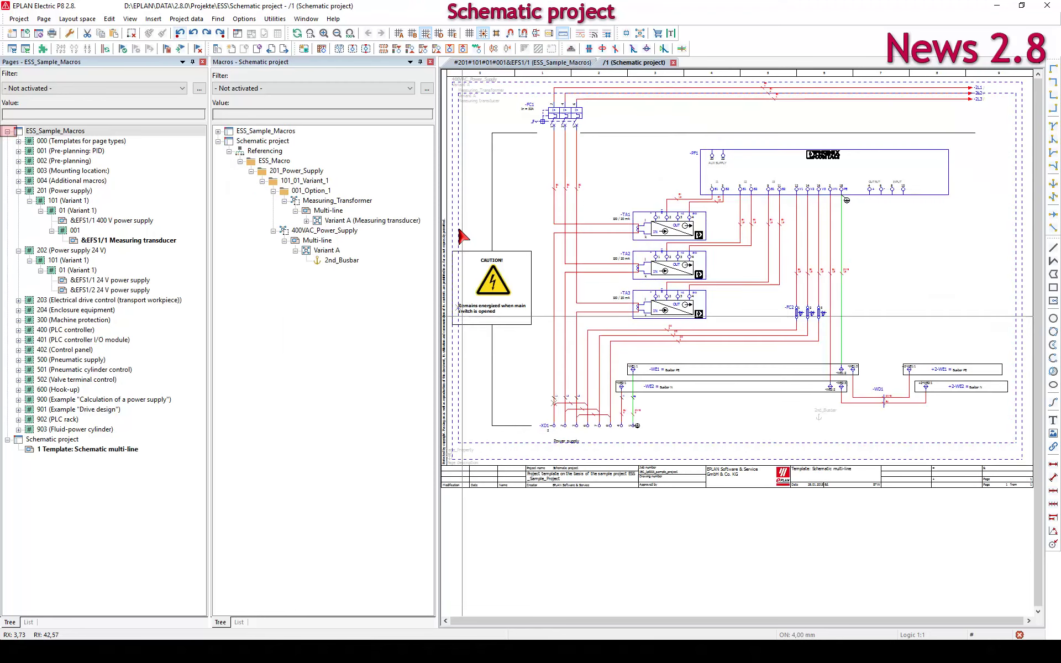
Open page /1 and update the Measuring_Transformer Multi-line macro with default settings
{"action": "left_click", "coordinate": [8, 131]}
{"action": "double_click", "coordinate": [29, 152]}
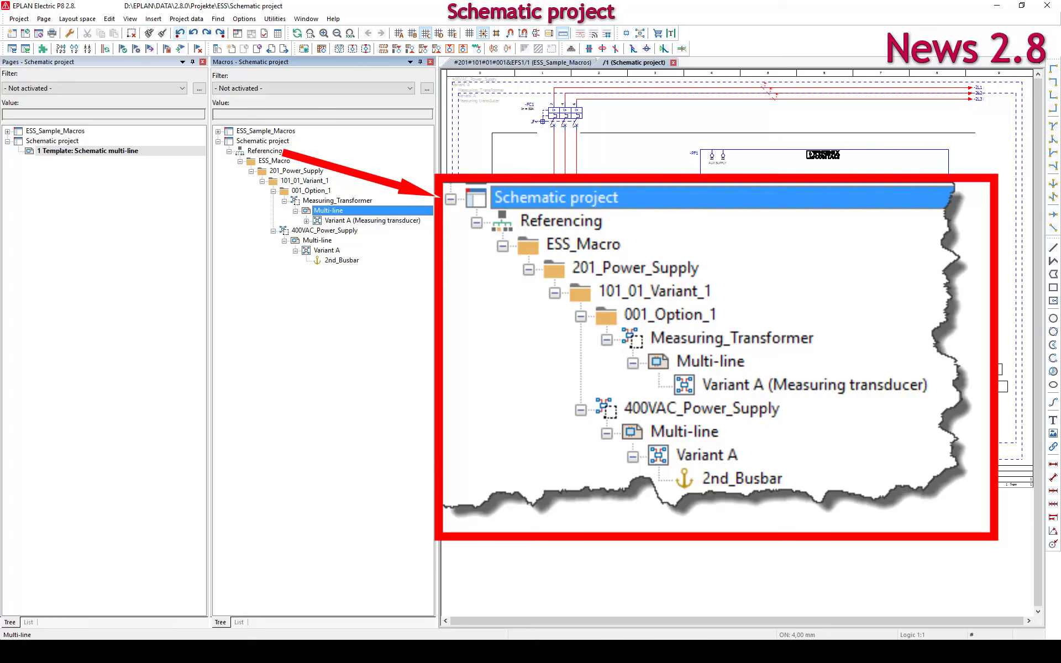
{"action": "right_click", "coordinate": [325, 216]}
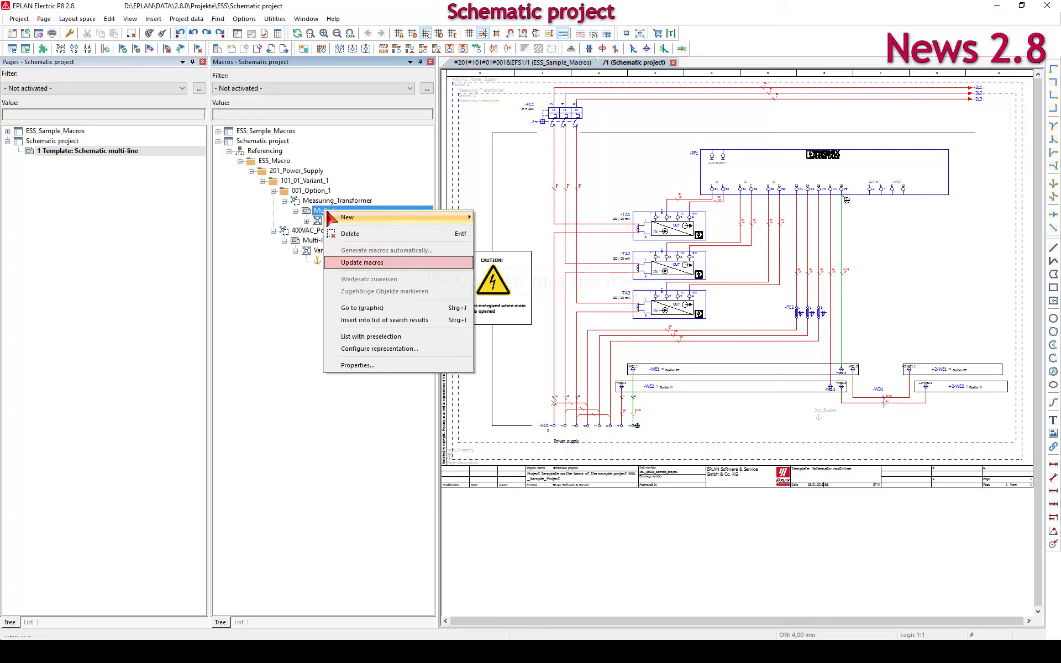
{"action": "left_click", "coordinate": [363, 264]}
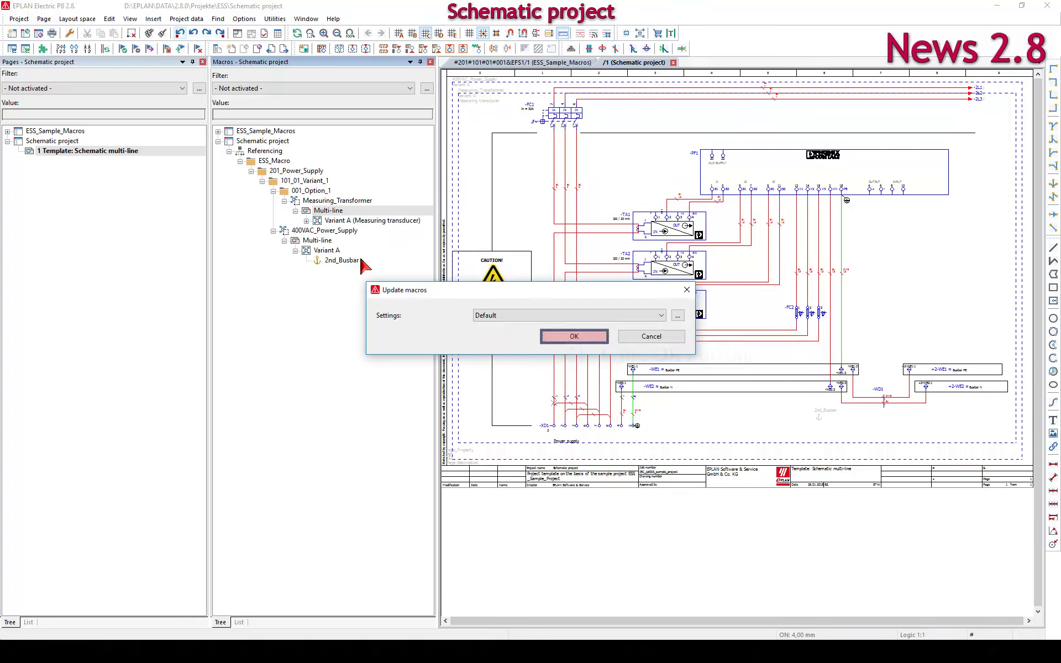
{"action": "left_click", "coordinate": [574, 338]}
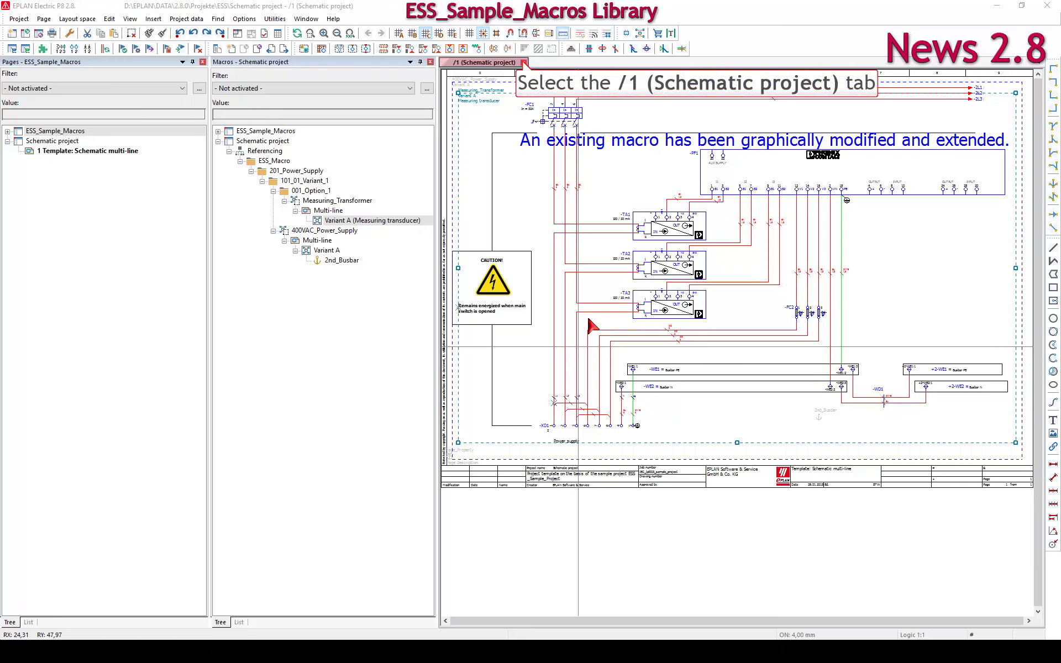
Close the schematic page, collapse the Schematic project trees, and expand ESS_Sample_Macros
{"action": "left_click", "coordinate": [524, 63]}
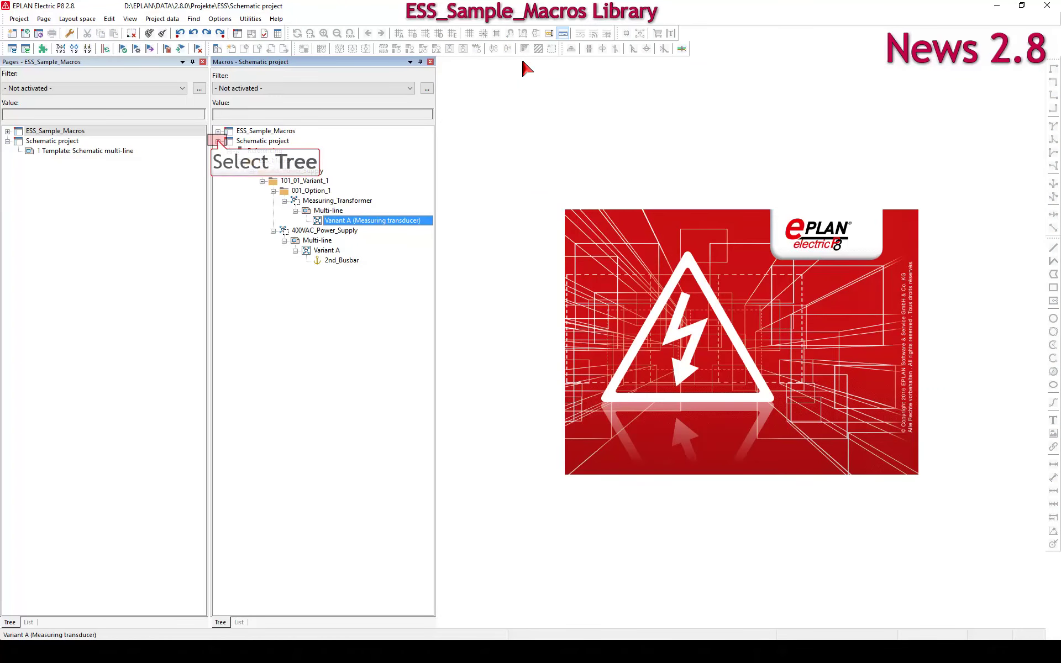
{"action": "left_click", "coordinate": [218, 141]}
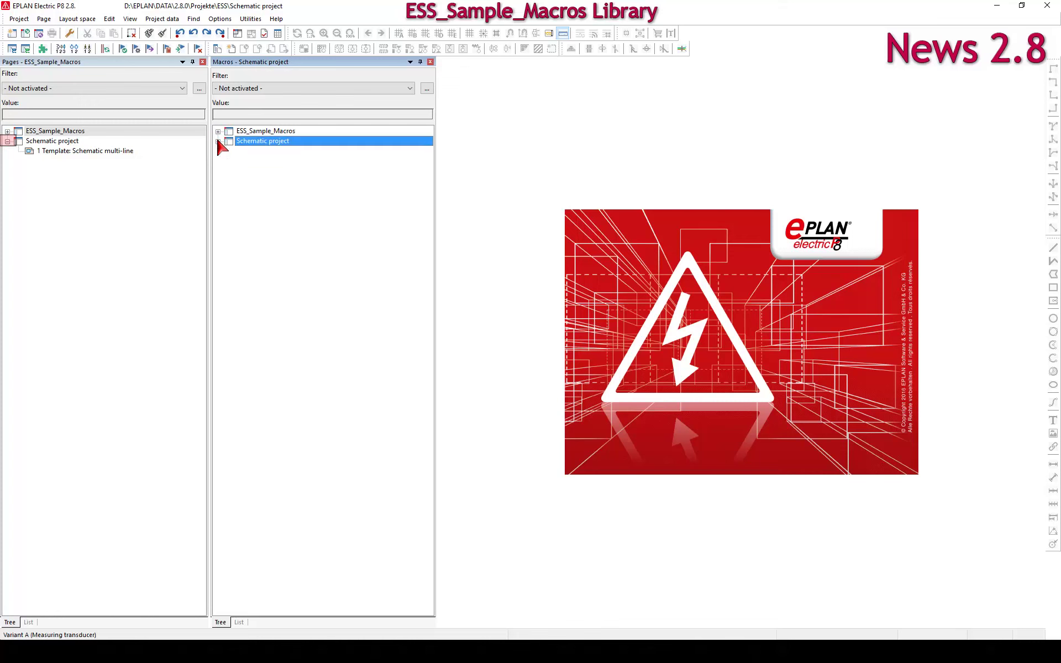
{"action": "left_click", "coordinate": [7, 141]}
{"action": "left_click", "coordinate": [7, 131]}
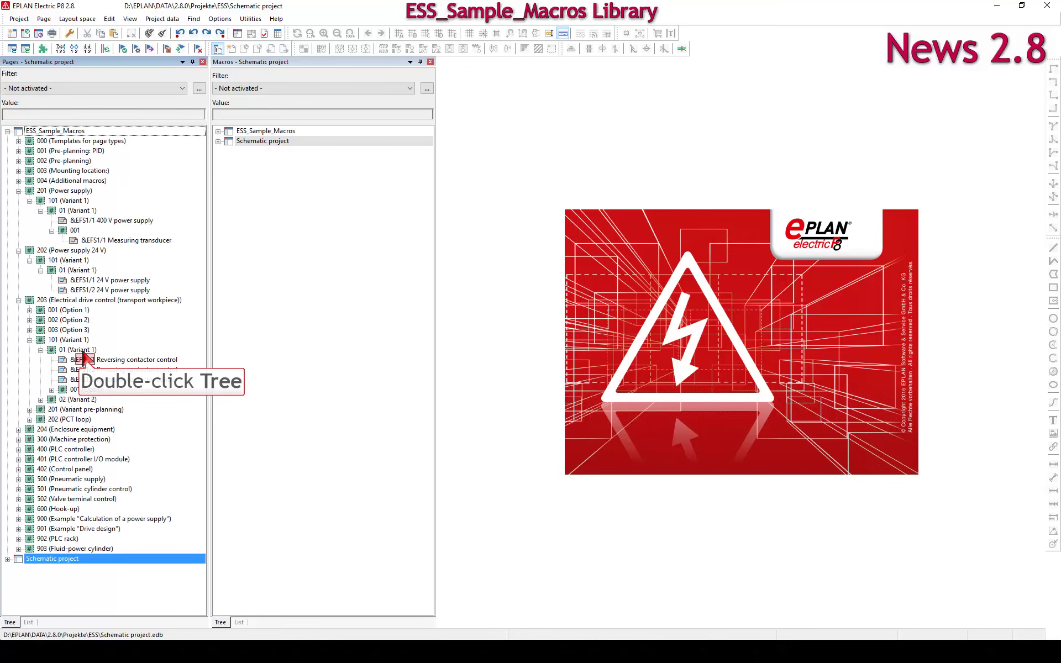
Review the placeholder object's property selection and variable value sets, then close it
{"action": "double_click", "coordinate": [85, 358]}
{"action": "double_click", "coordinate": [452, 434]}
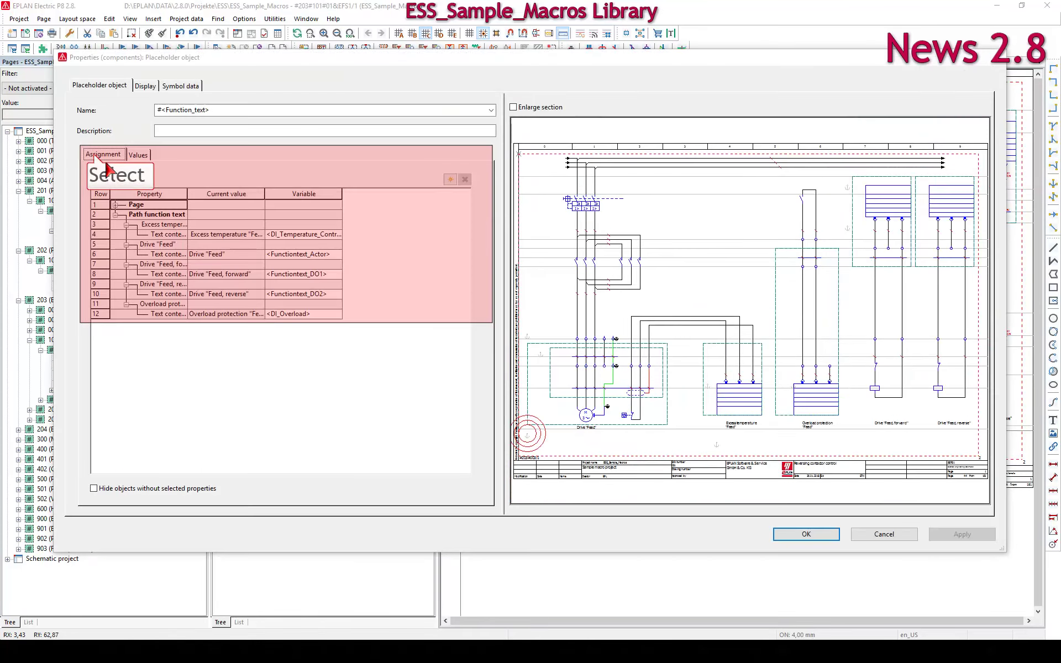
{"action": "left_click", "coordinate": [450, 180]}
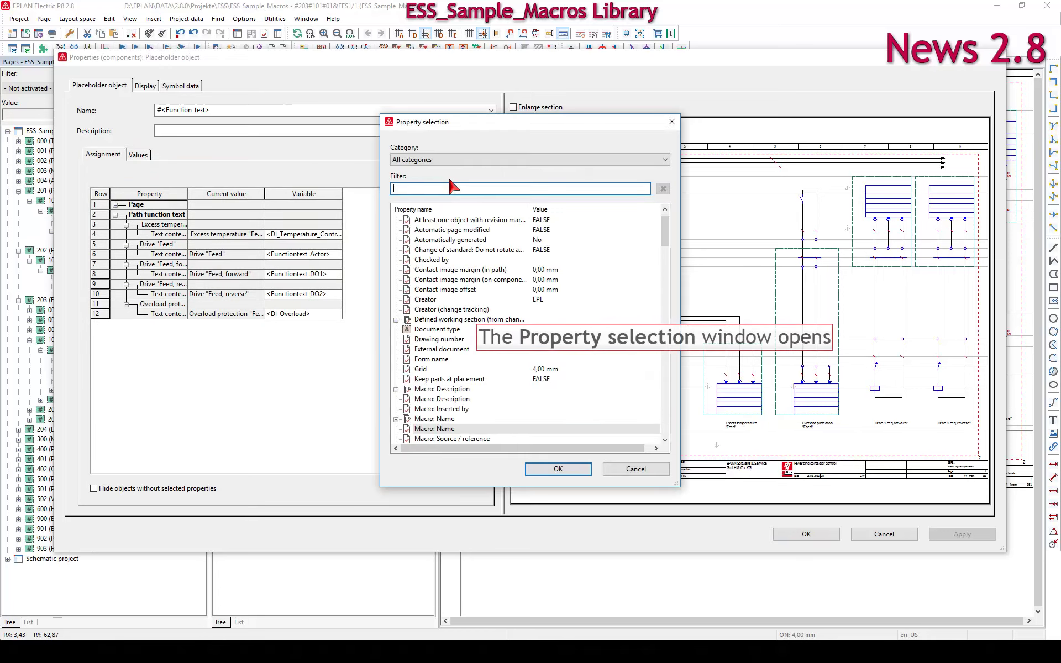
{"action": "left_click_drag", "start_coordinate": [665, 235], "coordinate": [663, 418]}
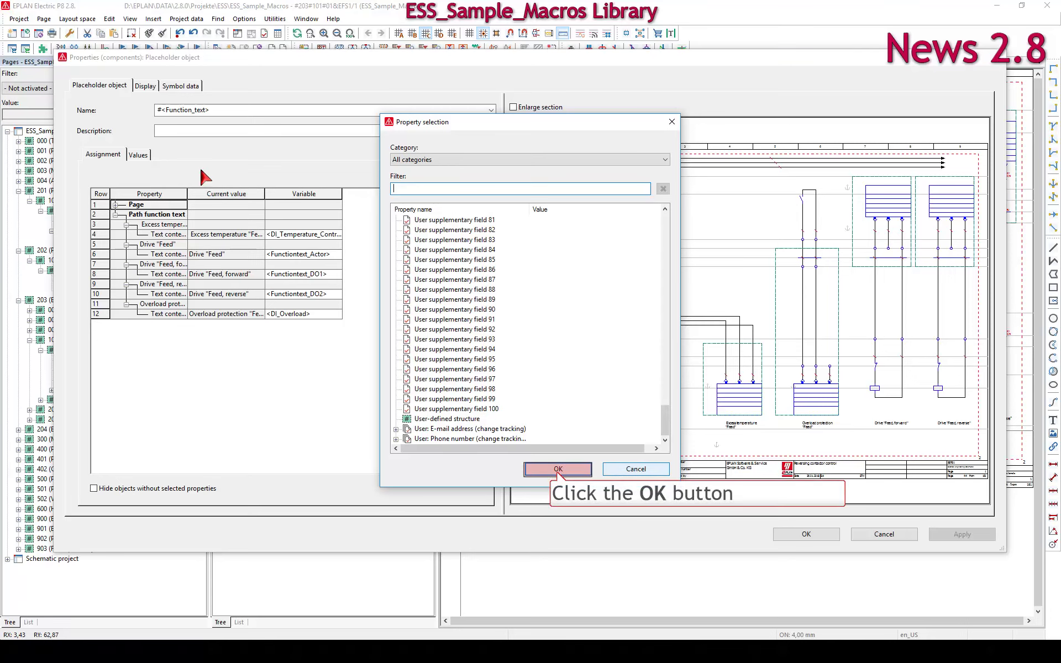
{"action": "left_click", "coordinate": [557, 469]}
{"action": "left_click", "coordinate": [136, 155]}
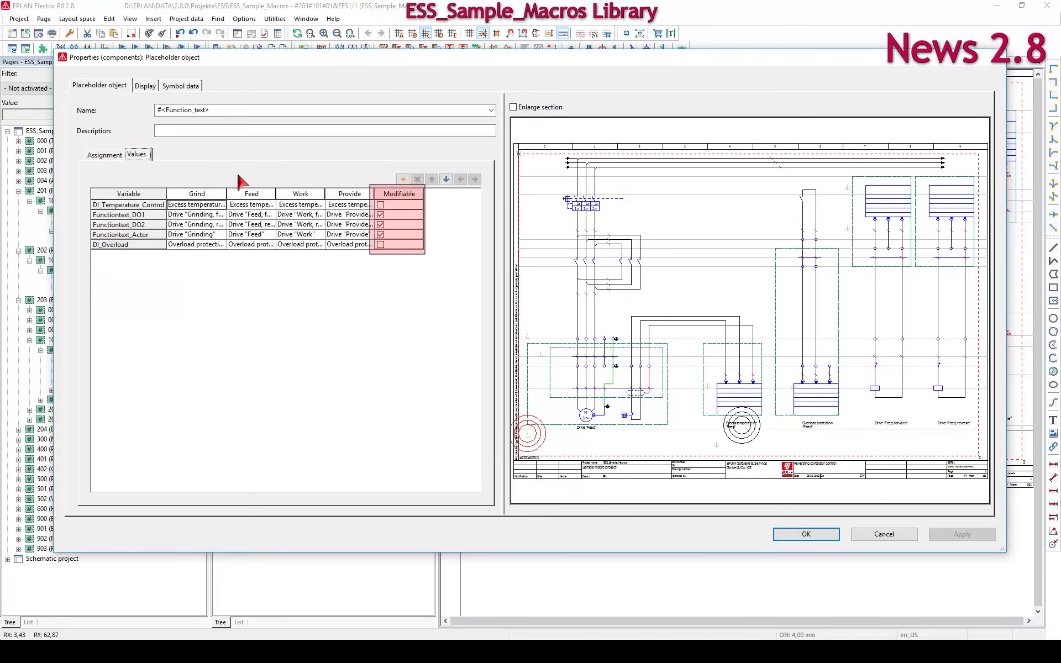
{"action": "left_click", "coordinate": [805, 534]}
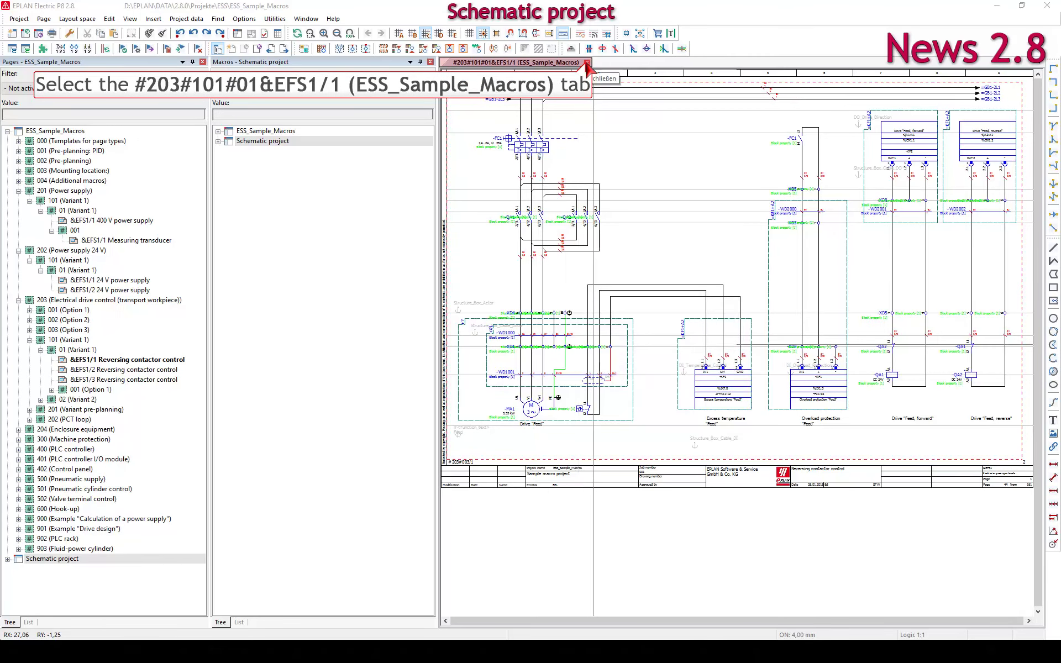
Close the macro library page and create page 2 from Schematic_multi-line.emp
{"action": "left_click", "coordinate": [587, 62]}
{"action": "left_click", "coordinate": [8, 131]}
{"action": "right_click", "coordinate": [12, 141]}
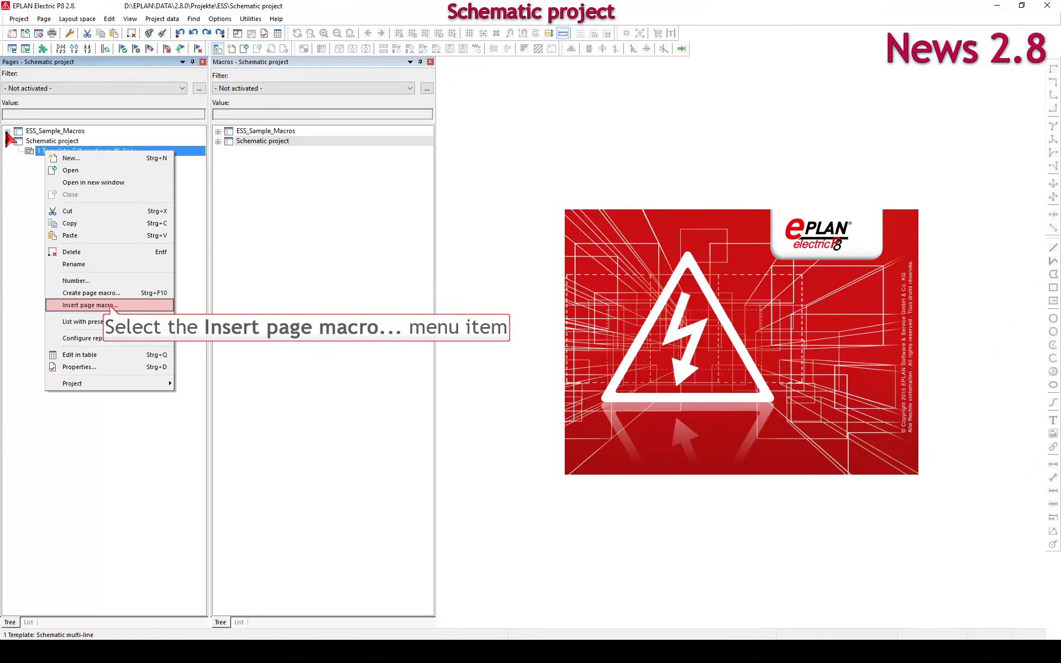
{"action": "left_click", "coordinate": [108, 305]}
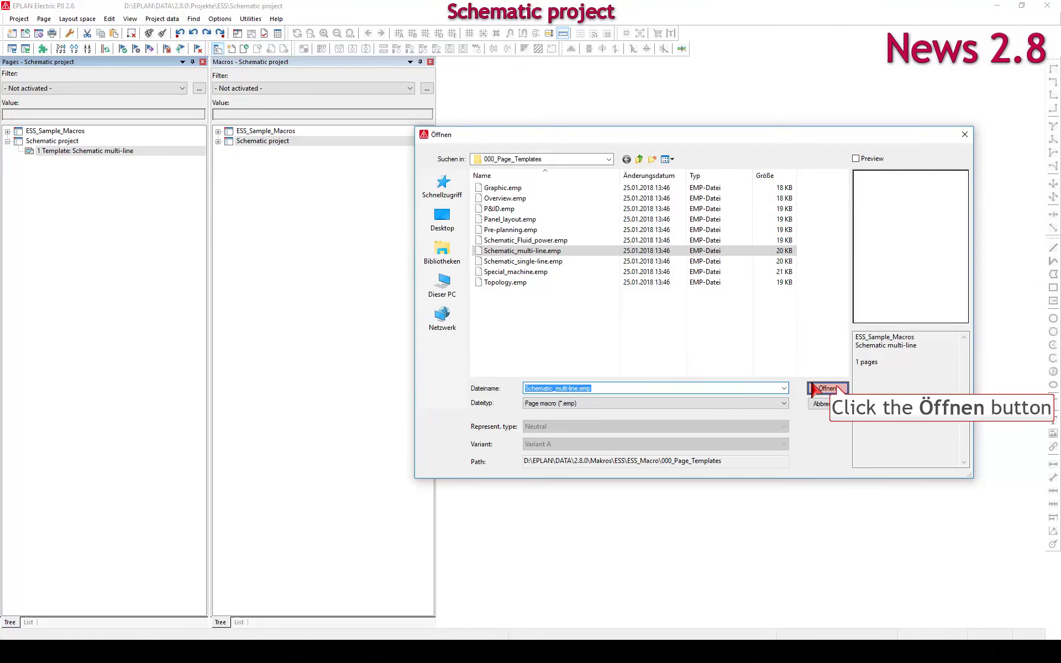
{"action": "left_click", "coordinate": [833, 390]}
{"action": "left_click", "coordinate": [630, 413]}
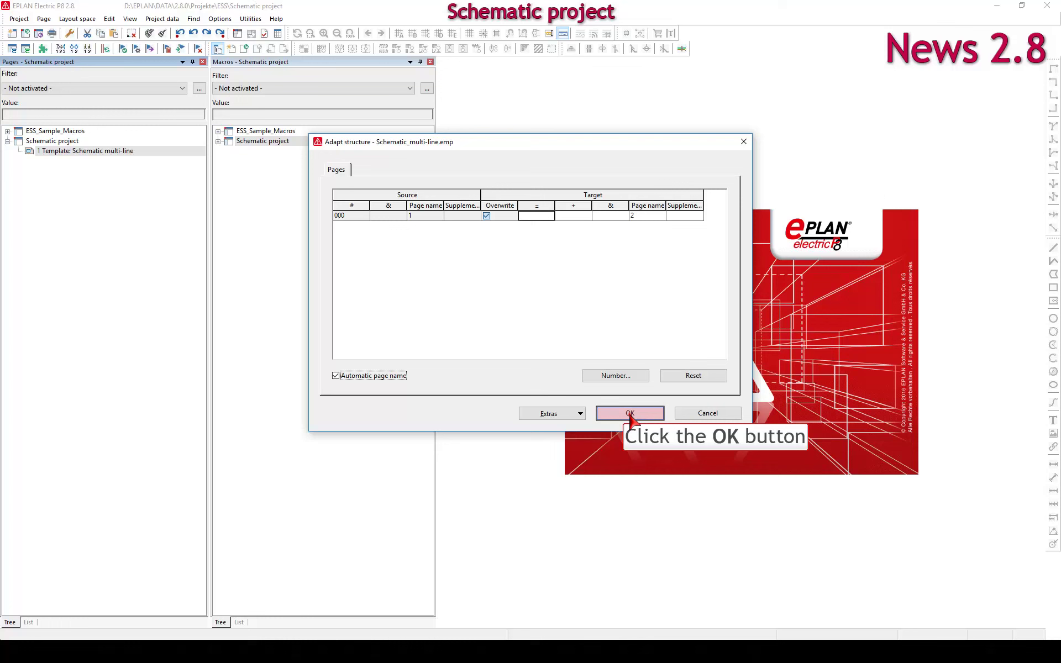
Place the Reverse_Contactor_Control macro top-left, changing the row-3 actor text to manual text
{"action": "right_click", "coordinate": [630, 420]}
{"action": "left_click", "coordinate": [585, 309]}
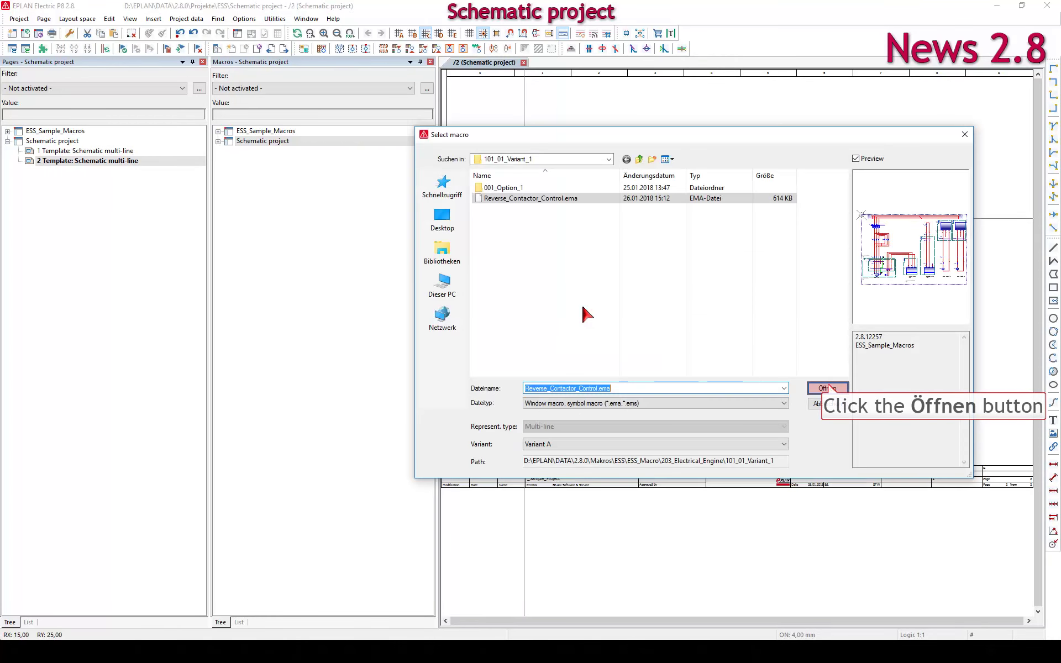
{"action": "left_click", "coordinate": [825, 388]}
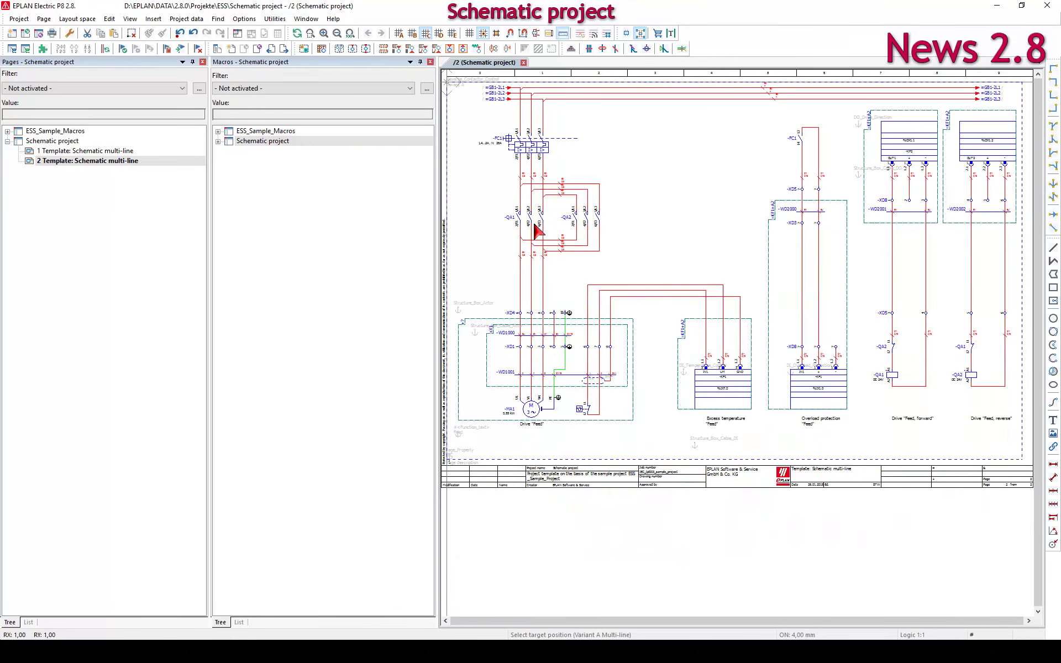
{"action": "left_click", "coordinate": [448, 81]}
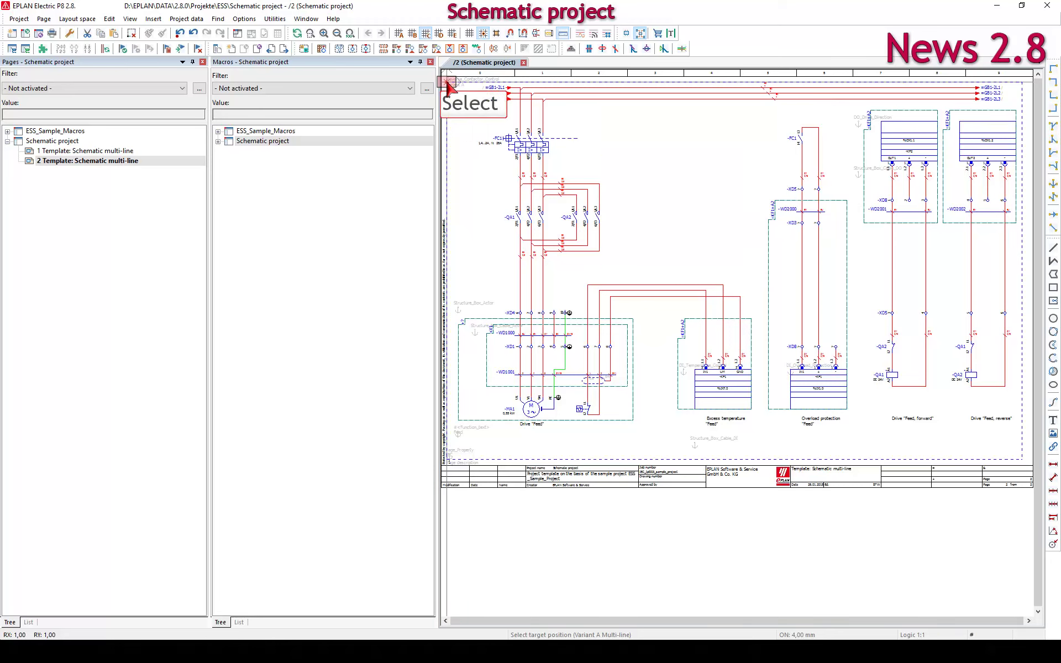
{"action": "left_click", "coordinate": [439, 222]}
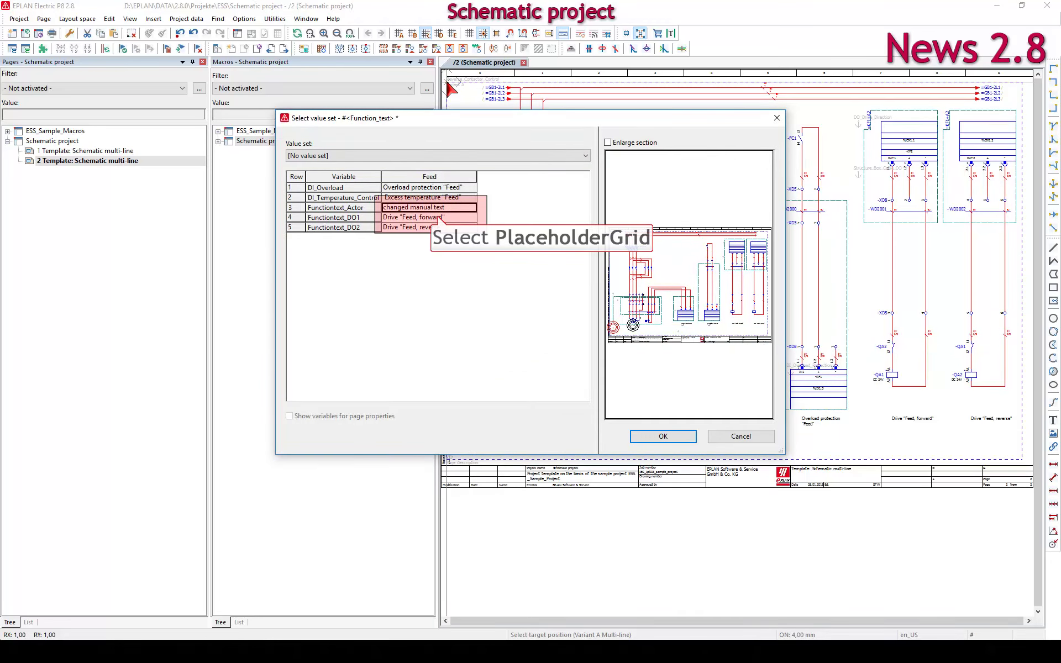
{"action": "type", "text": "changed manual text"}
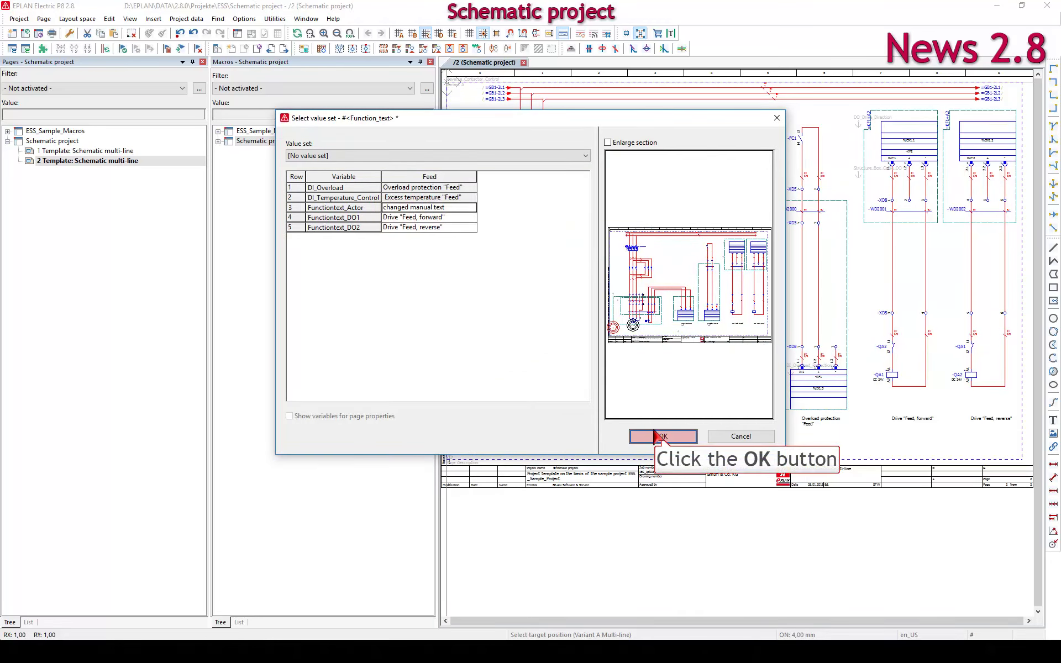
{"action": "left_click", "coordinate": [661, 437]}
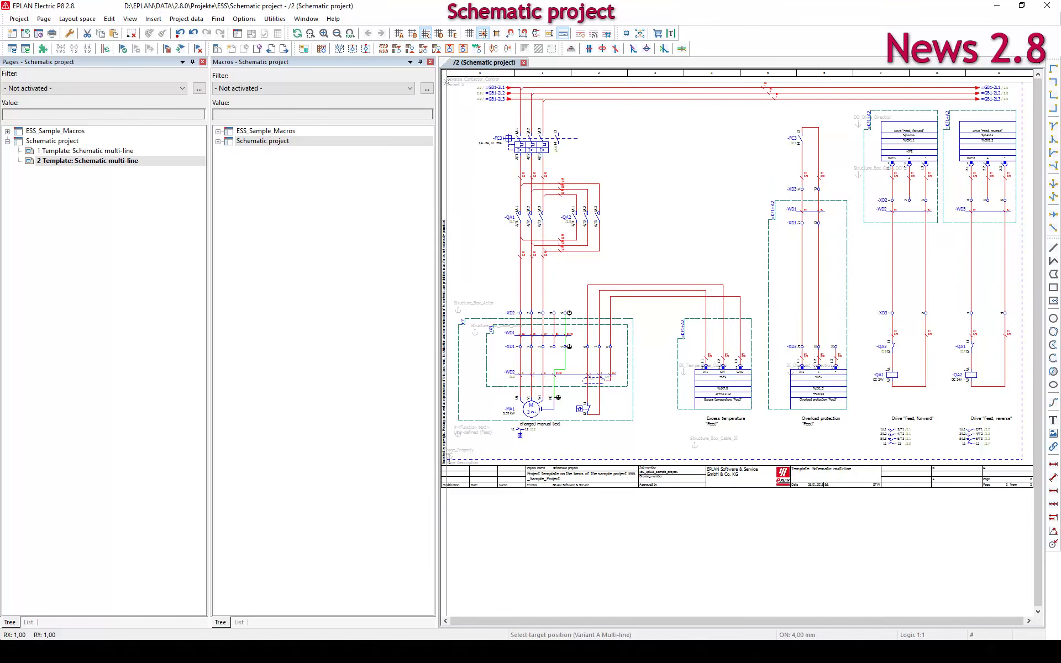
{"action": "left_click", "coordinate": [663, 445]}
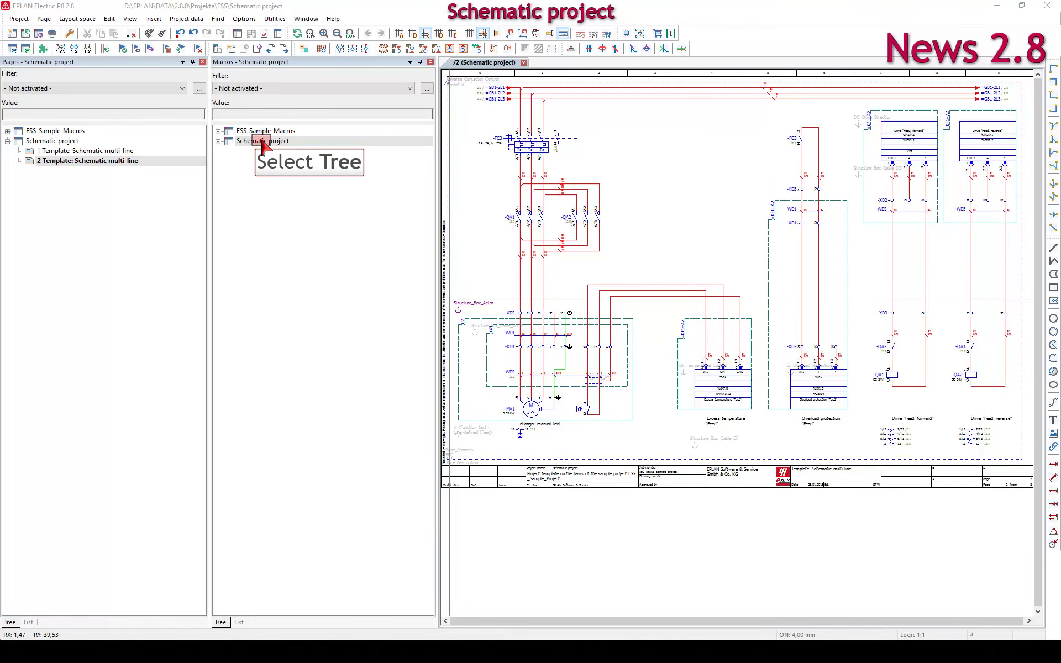
Expand the Schematic project's macros and go to the #<Function_text> graphic on page 2
{"action": "double_click", "coordinate": [262, 142]}
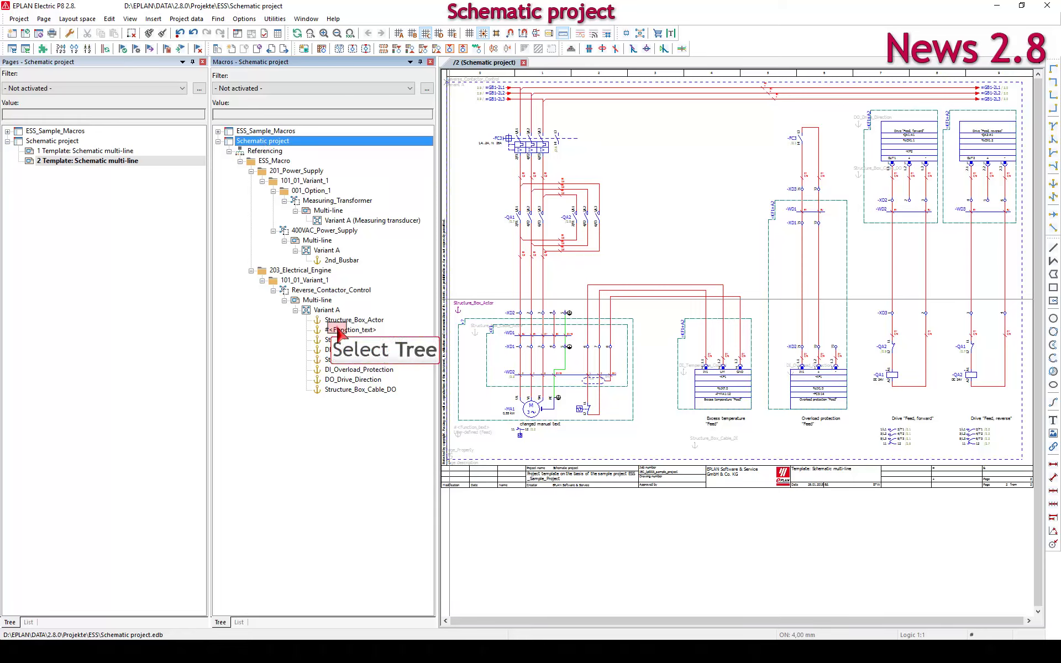
{"action": "right_click", "coordinate": [338, 330]}
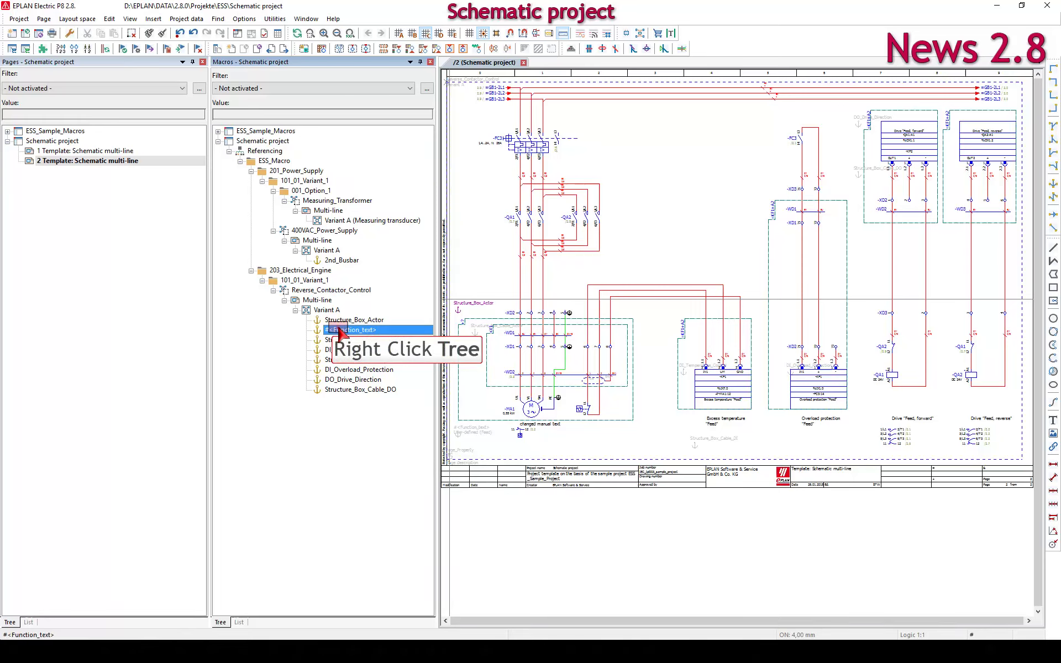
{"action": "right_click", "coordinate": [341, 332]}
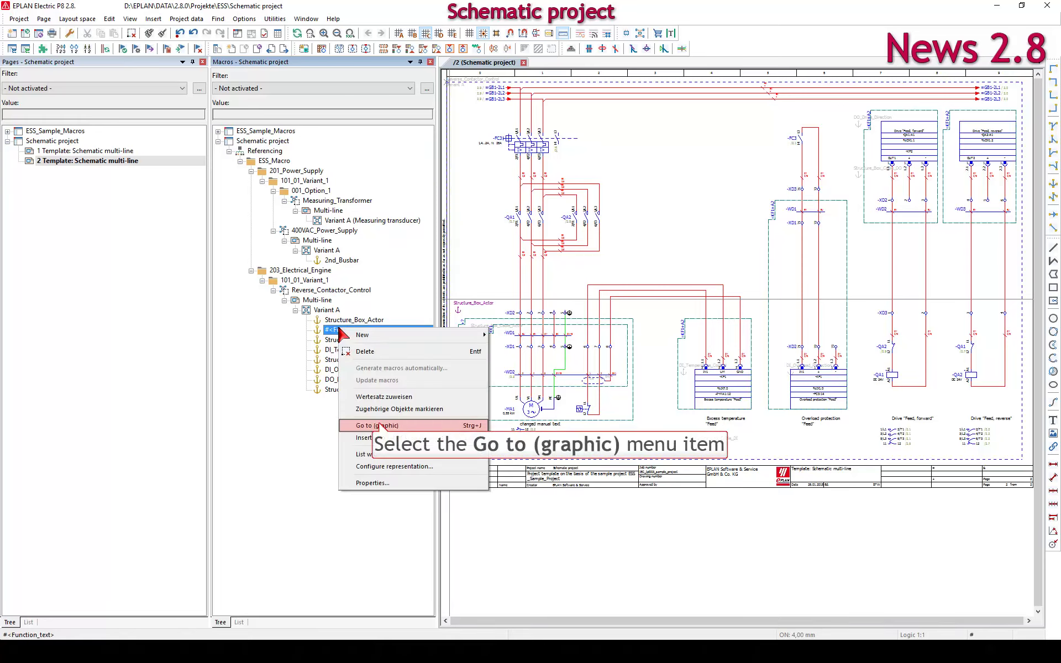
{"action": "left_click", "coordinate": [381, 426]}
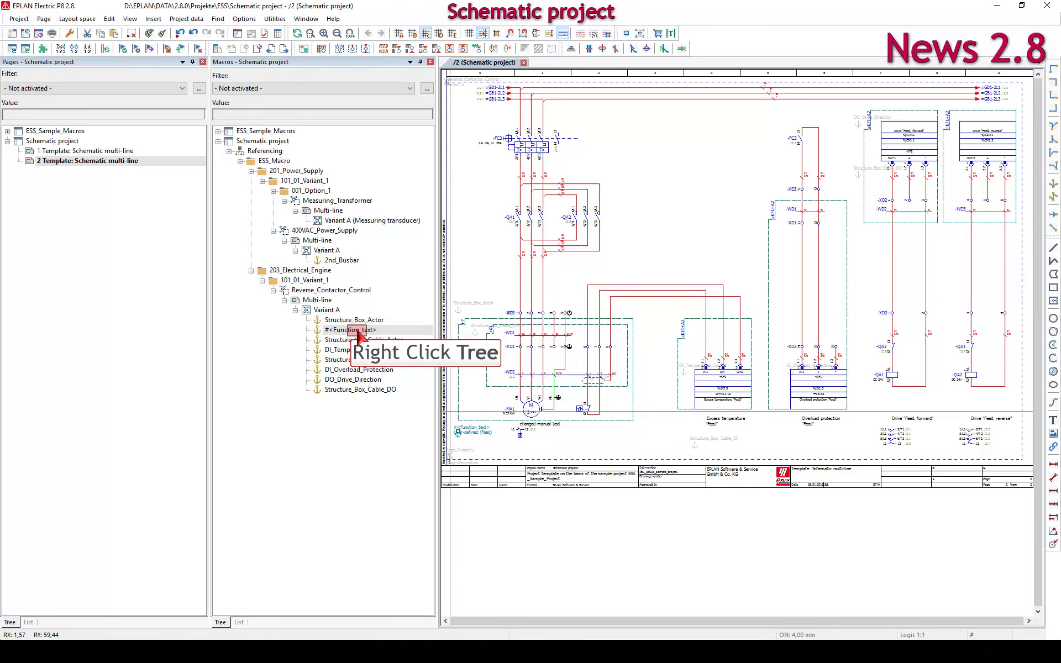
Use Wertesatz zuweisen to give #<Function_text> the Grind value set
{"action": "right_click", "coordinate": [358, 333]}
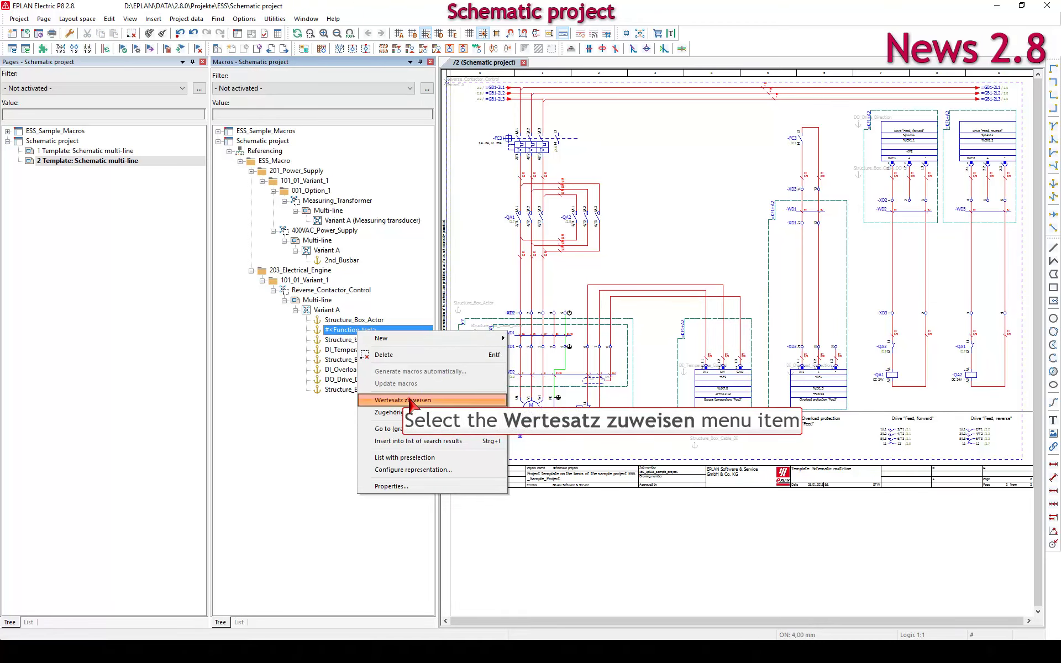
{"action": "left_click", "coordinate": [410, 402]}
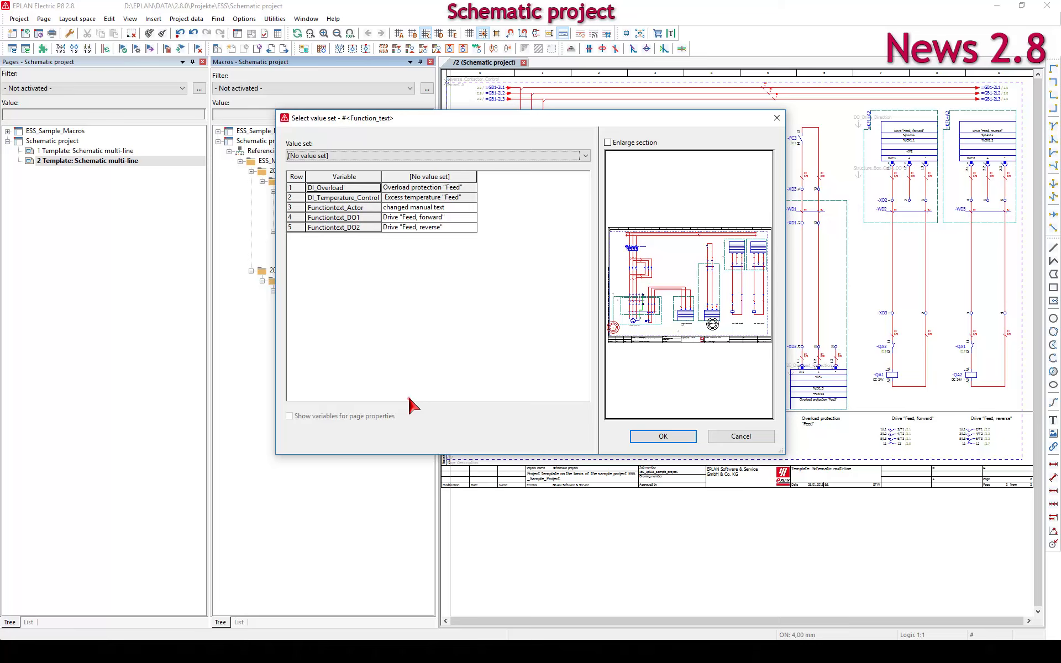
{"action": "key", "text": "alt+Down"}
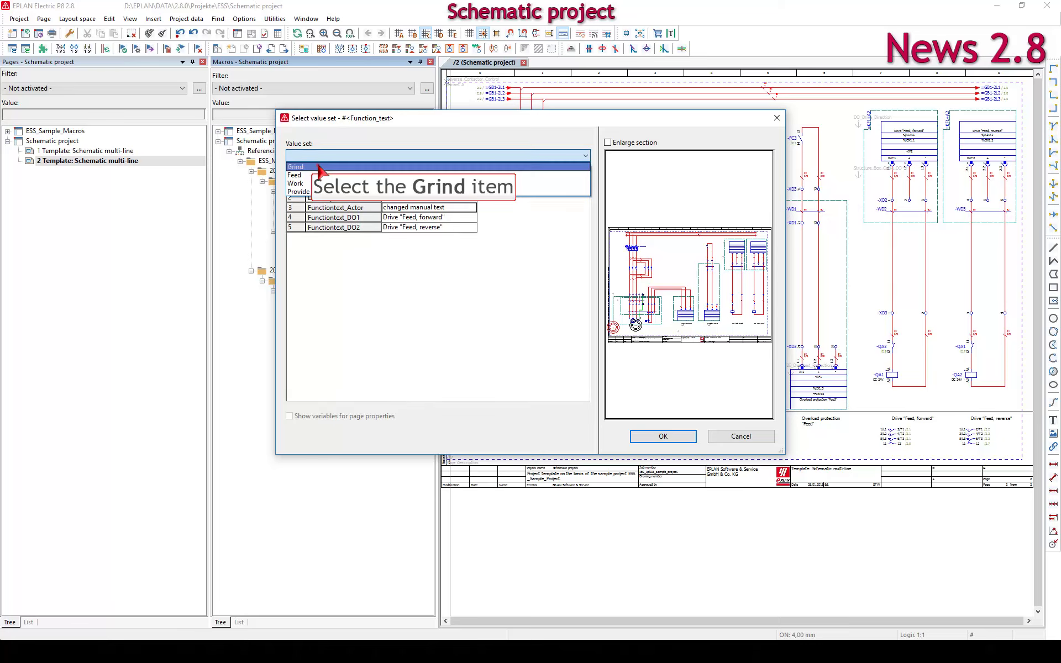
{"action": "left_click", "coordinate": [319, 167]}
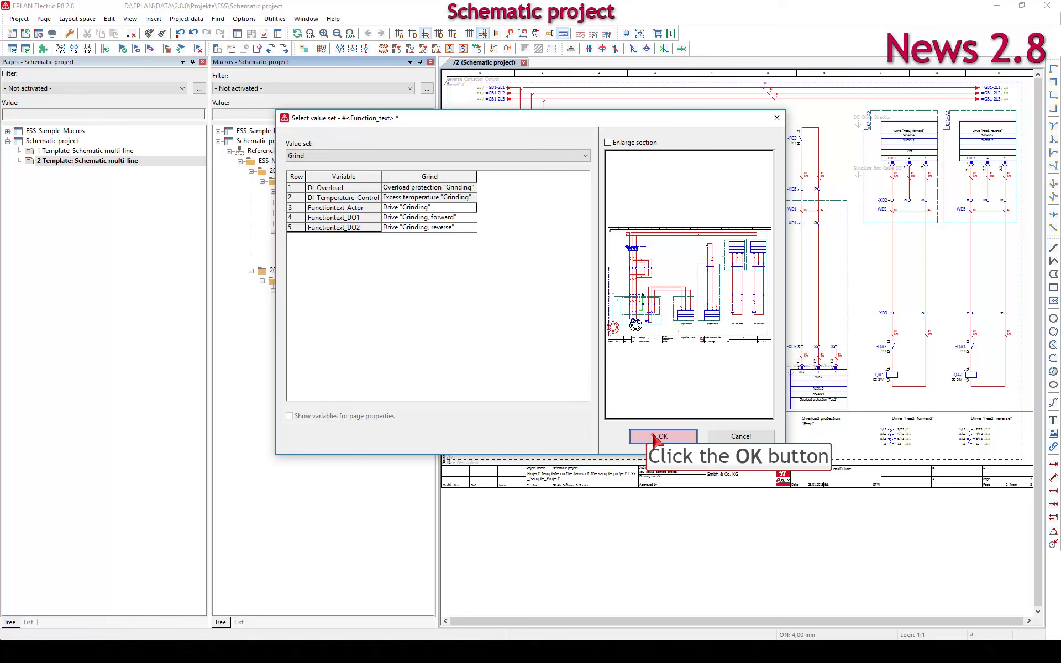